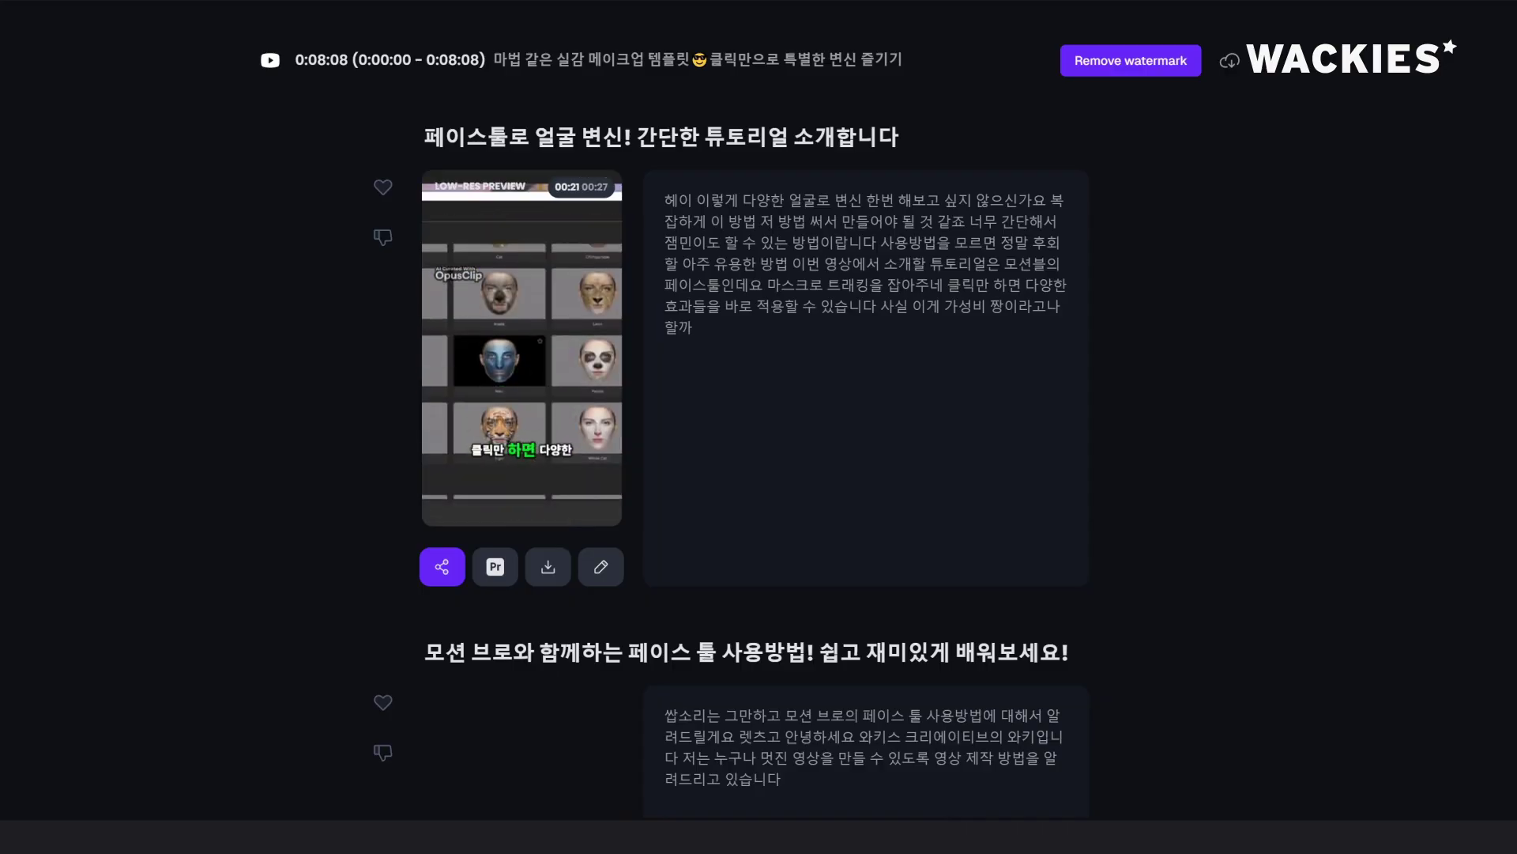
- Review the generated short clips and their transcripts in the results list
{"action": "scroll", "coordinate": [754, 427], "scroll_direction": "down", "scroll_amount": 5}
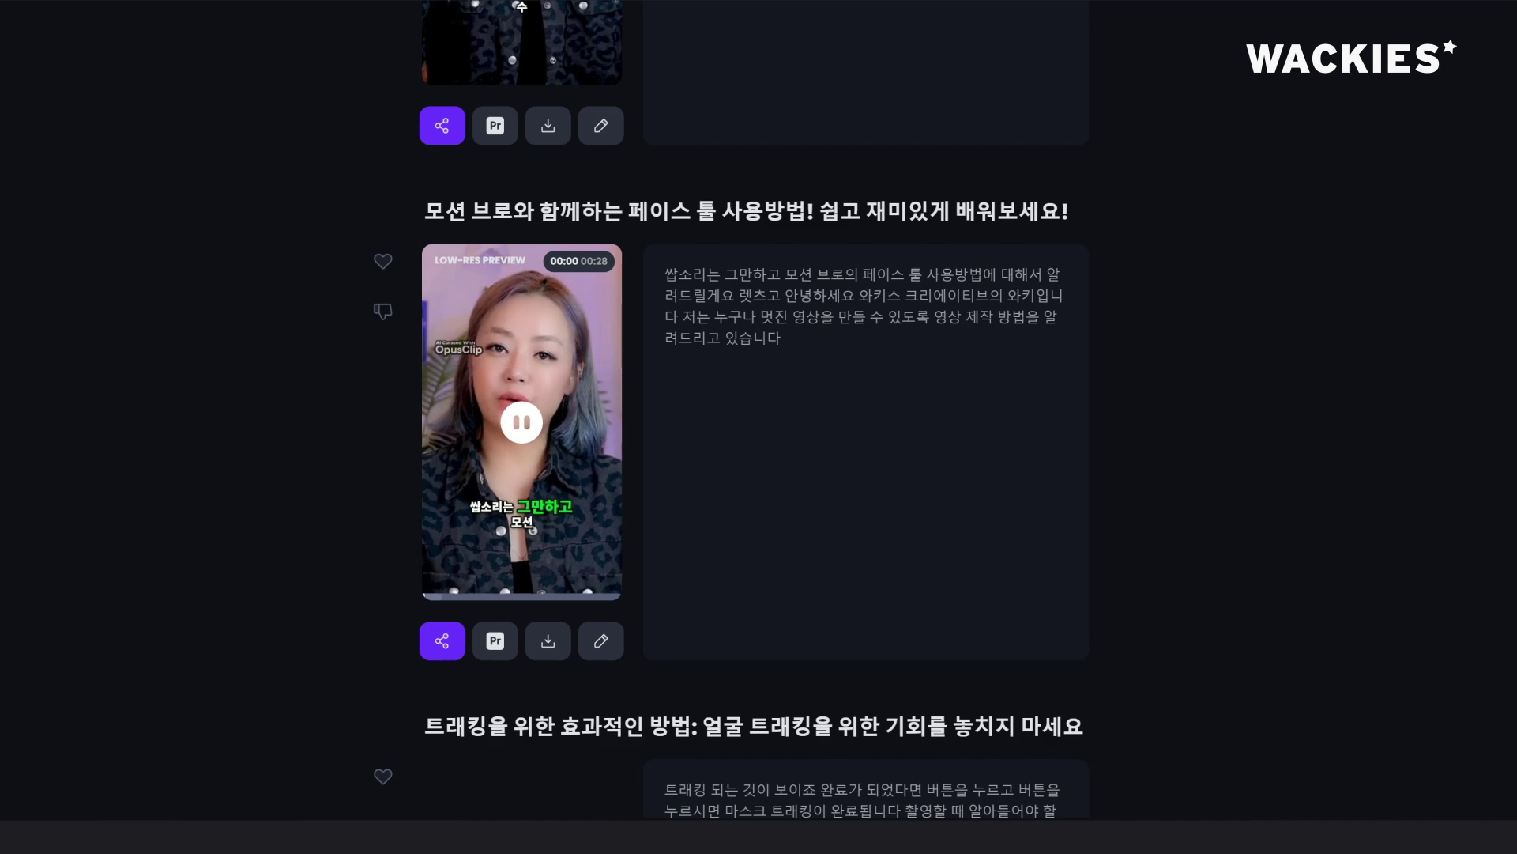
{"action": "scroll", "coordinate": [755, 427], "scroll_direction": "down", "scroll_amount": 4}
{"action": "scroll", "coordinate": [755, 426], "scroll_direction": "down", "scroll_amount": 2}
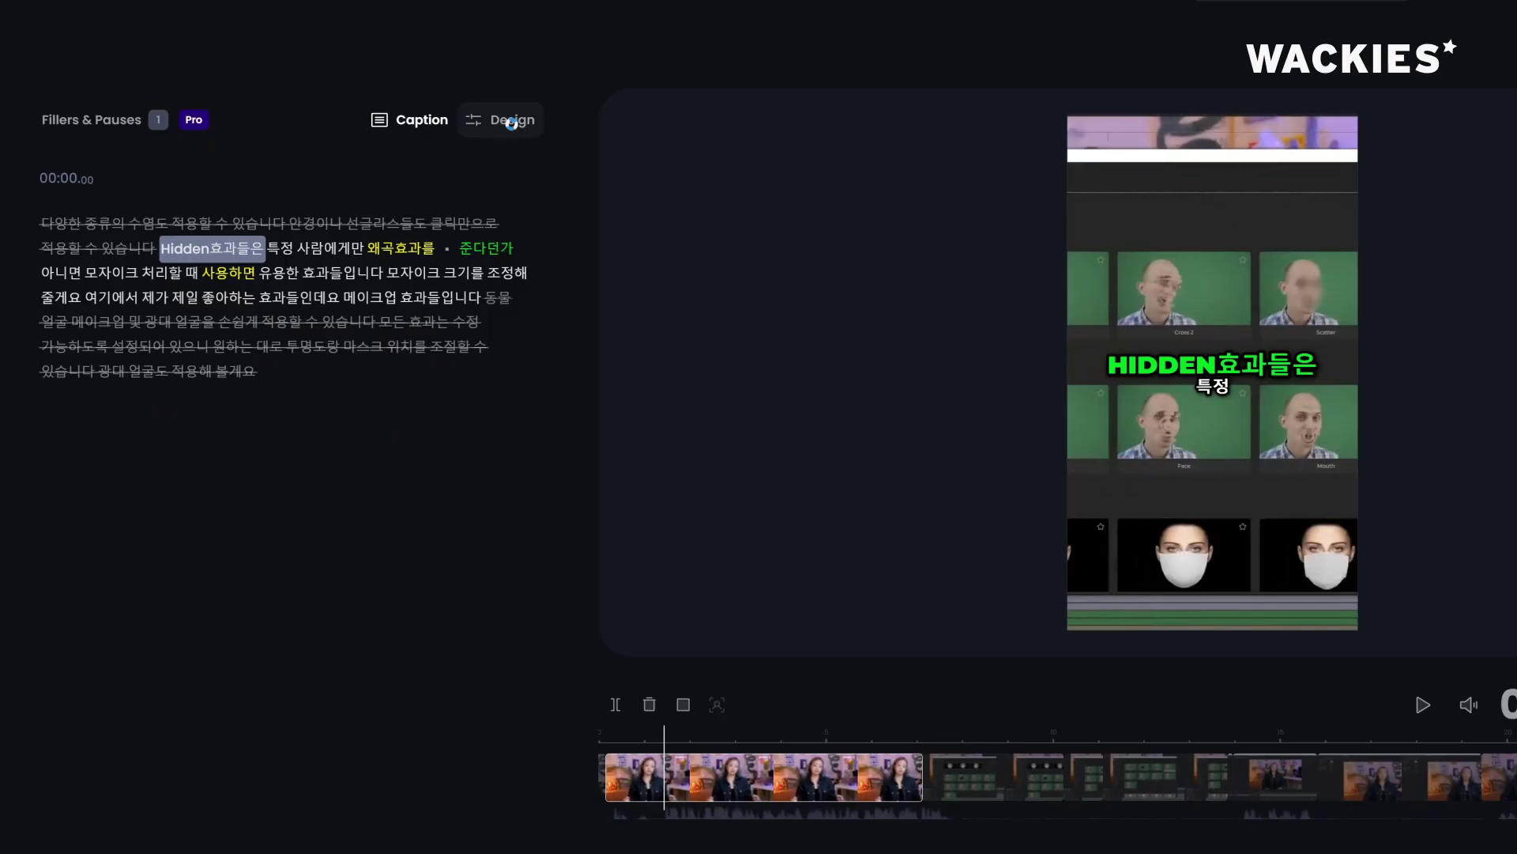
- Try the Beasty and Deep Diver caption style presets and set the caption transition to Underline
{"action": "left_click", "coordinate": [512, 124]}
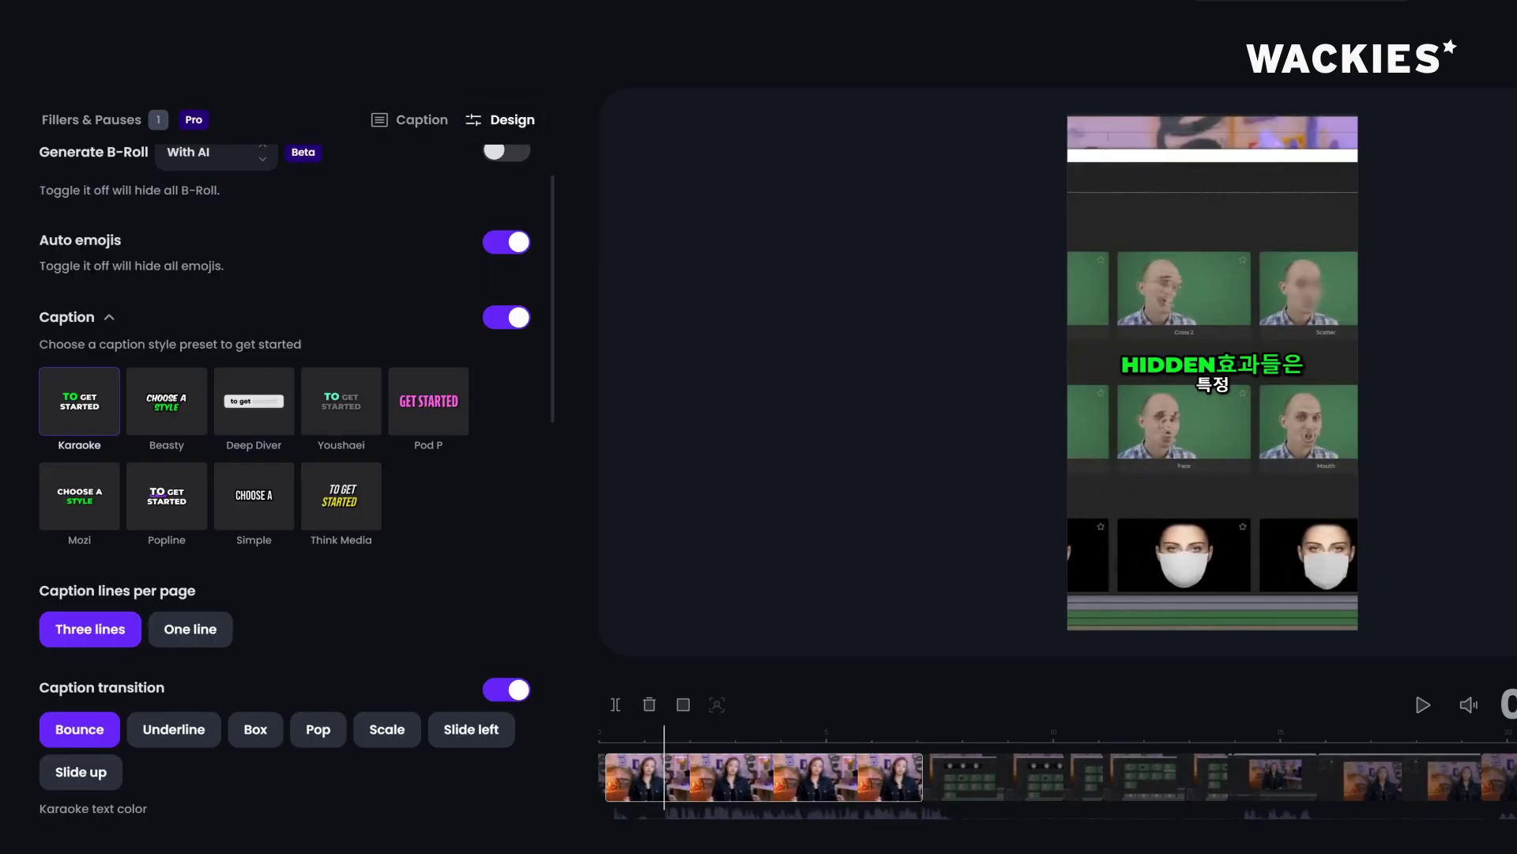
{"action": "left_click", "coordinate": [167, 401]}
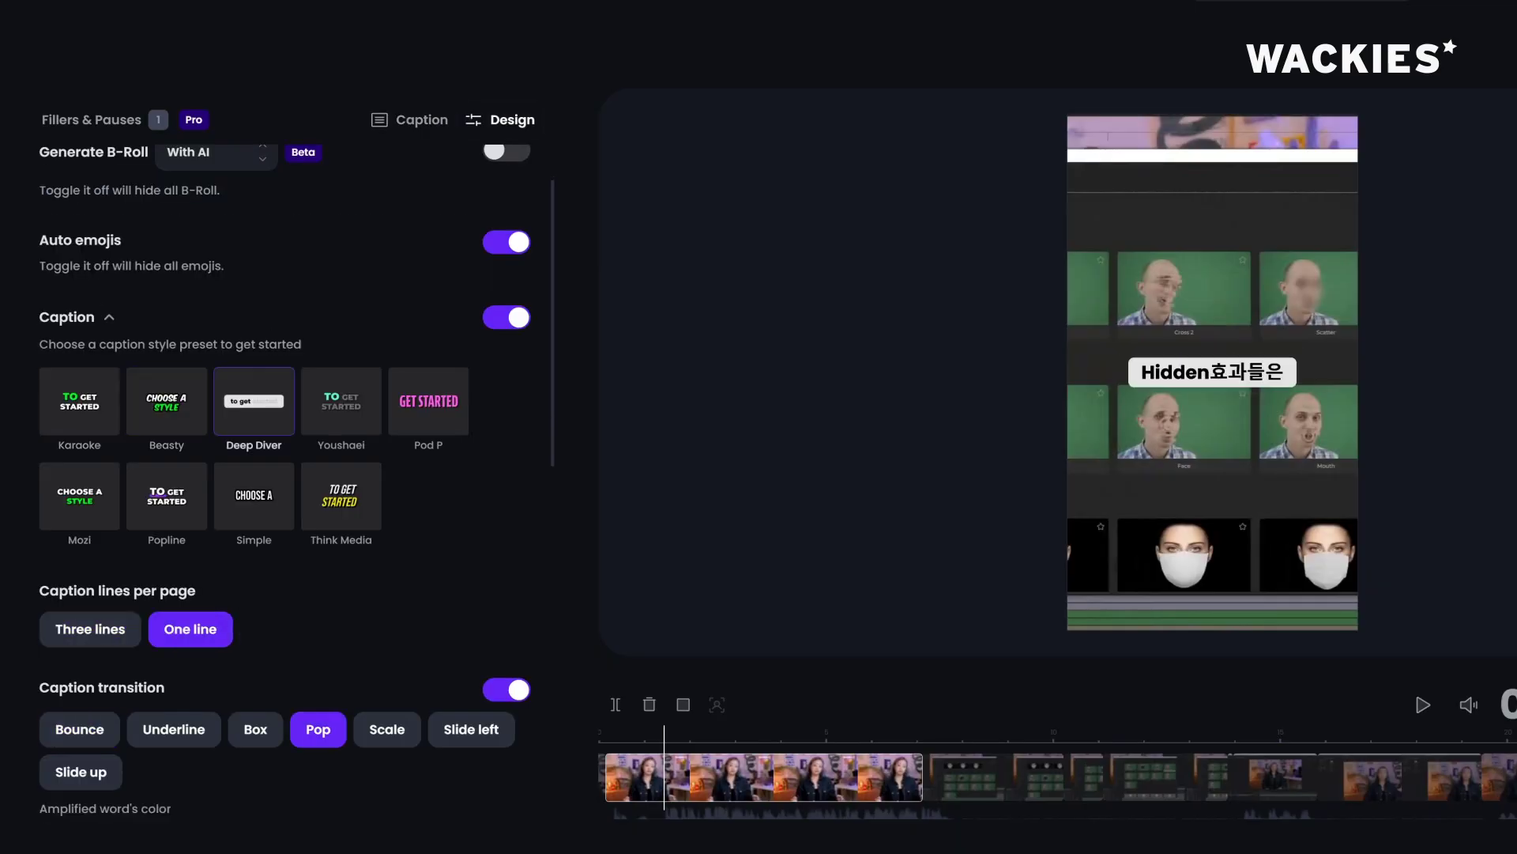
{"action": "left_click", "coordinate": [174, 729]}
- Try the Top and Middle caption positions and set the caption position to Bottom
{"action": "scroll", "coordinate": [284, 475], "scroll_direction": "down", "scroll_amount": 5}
{"action": "left_click", "coordinate": [137, 562]}
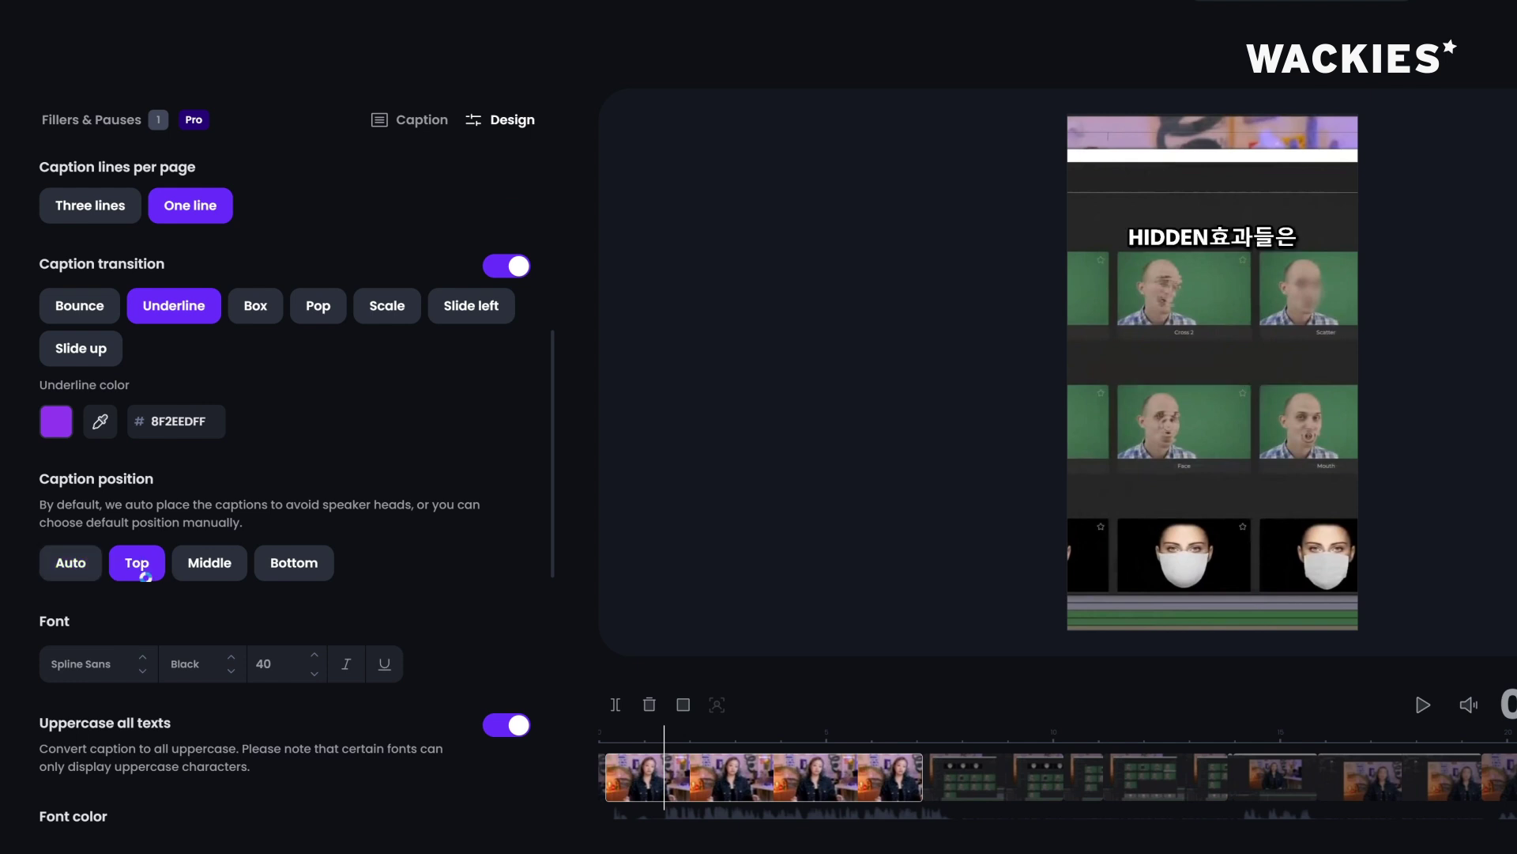
{"action": "left_click", "coordinate": [210, 562]}
{"action": "left_click", "coordinate": [294, 562]}
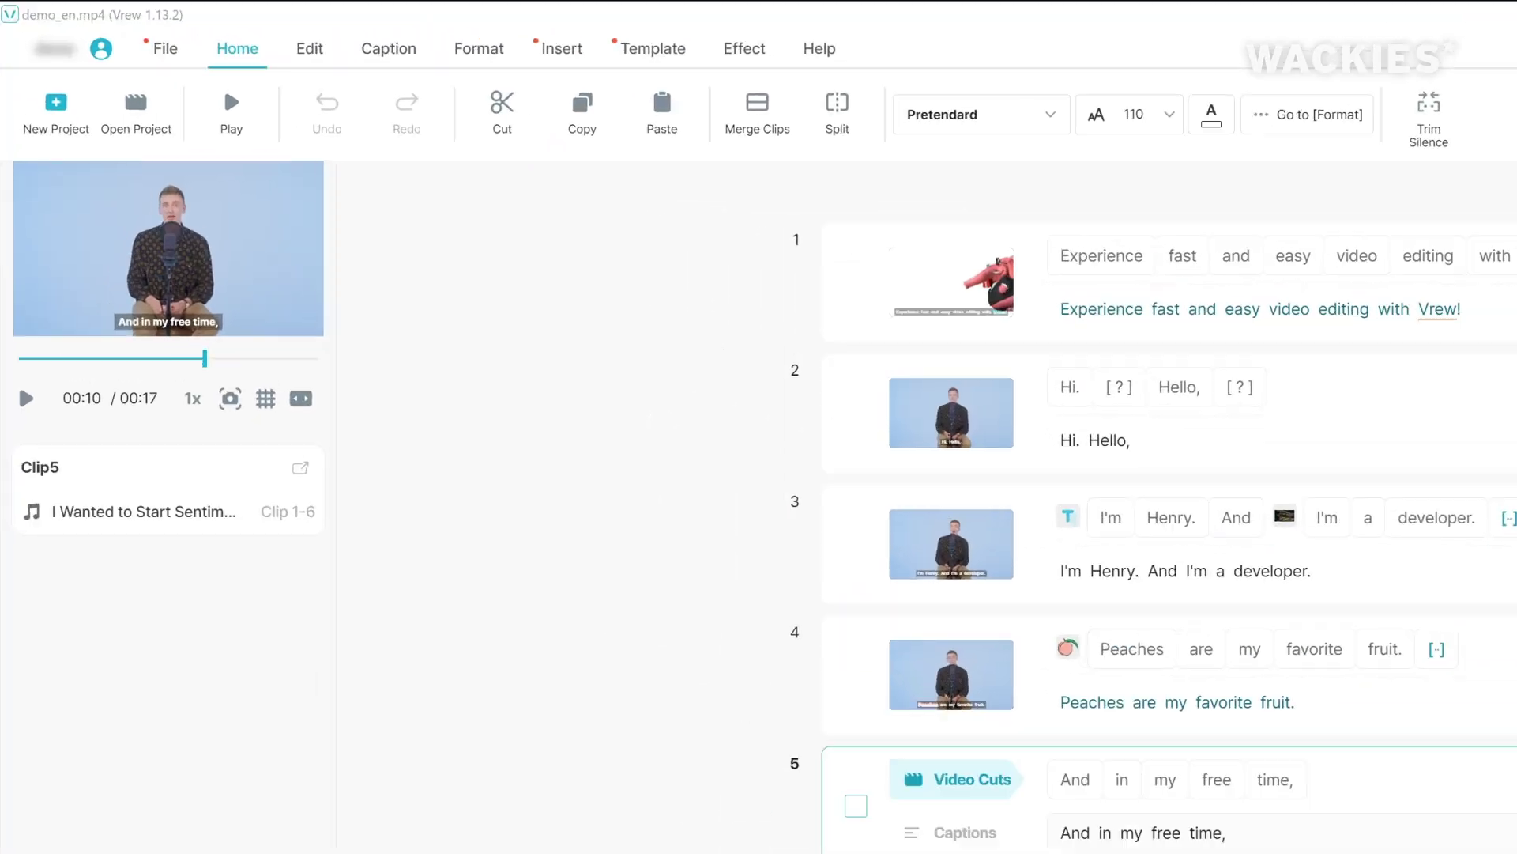
- Switch to Vrew and create a project from the Introduce video, using Korean Whisper transcription and clips split by meaning at 24 characters
{"action": "left_click", "coordinate": [62, 122]}
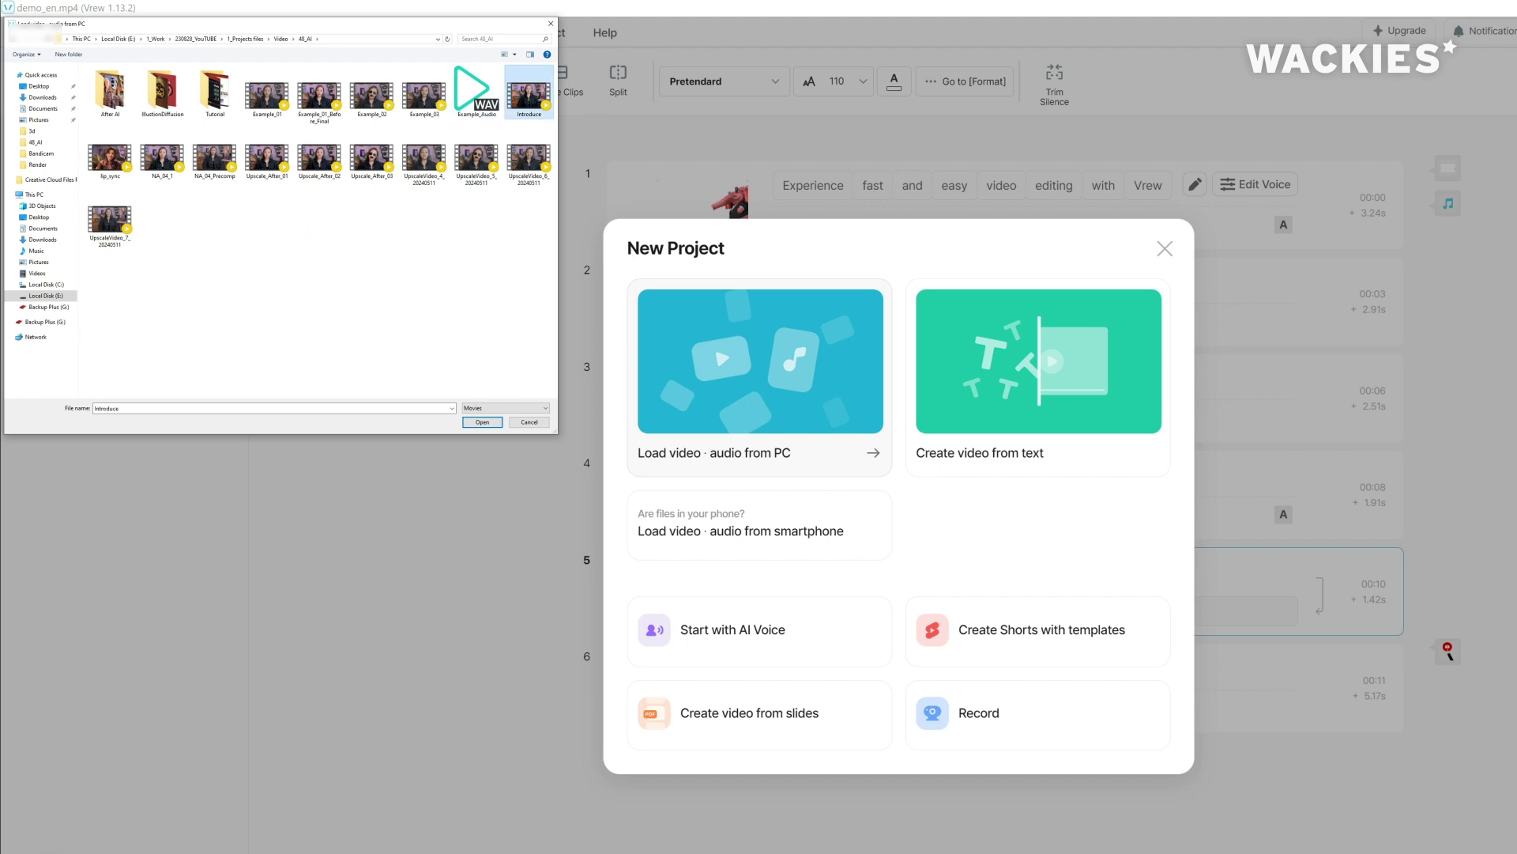
{"action": "key", "text": "Return"}
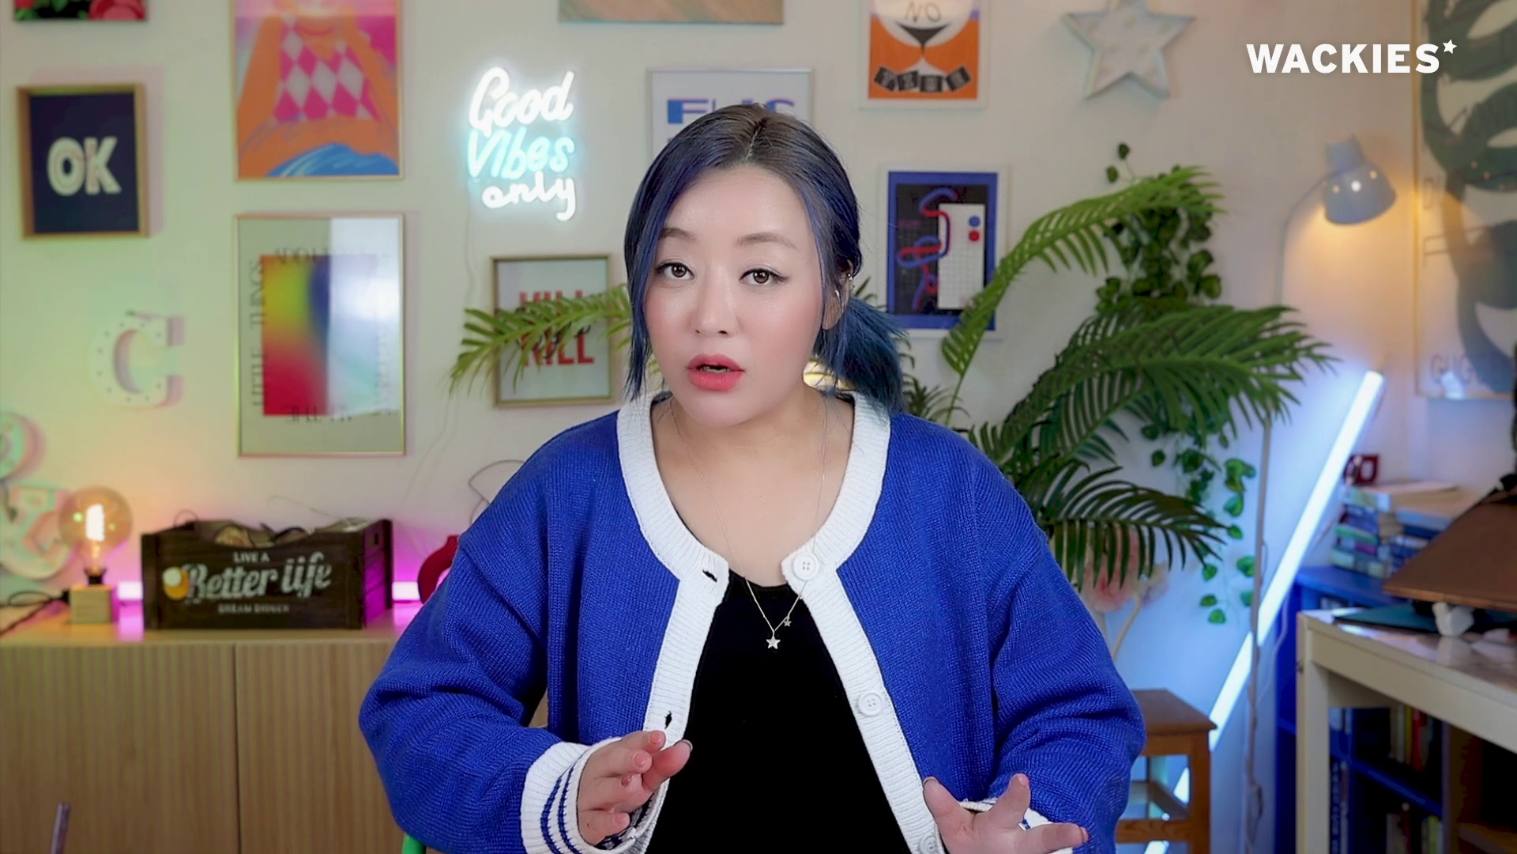
{"action": "left_click", "coordinate": [777, 407]}
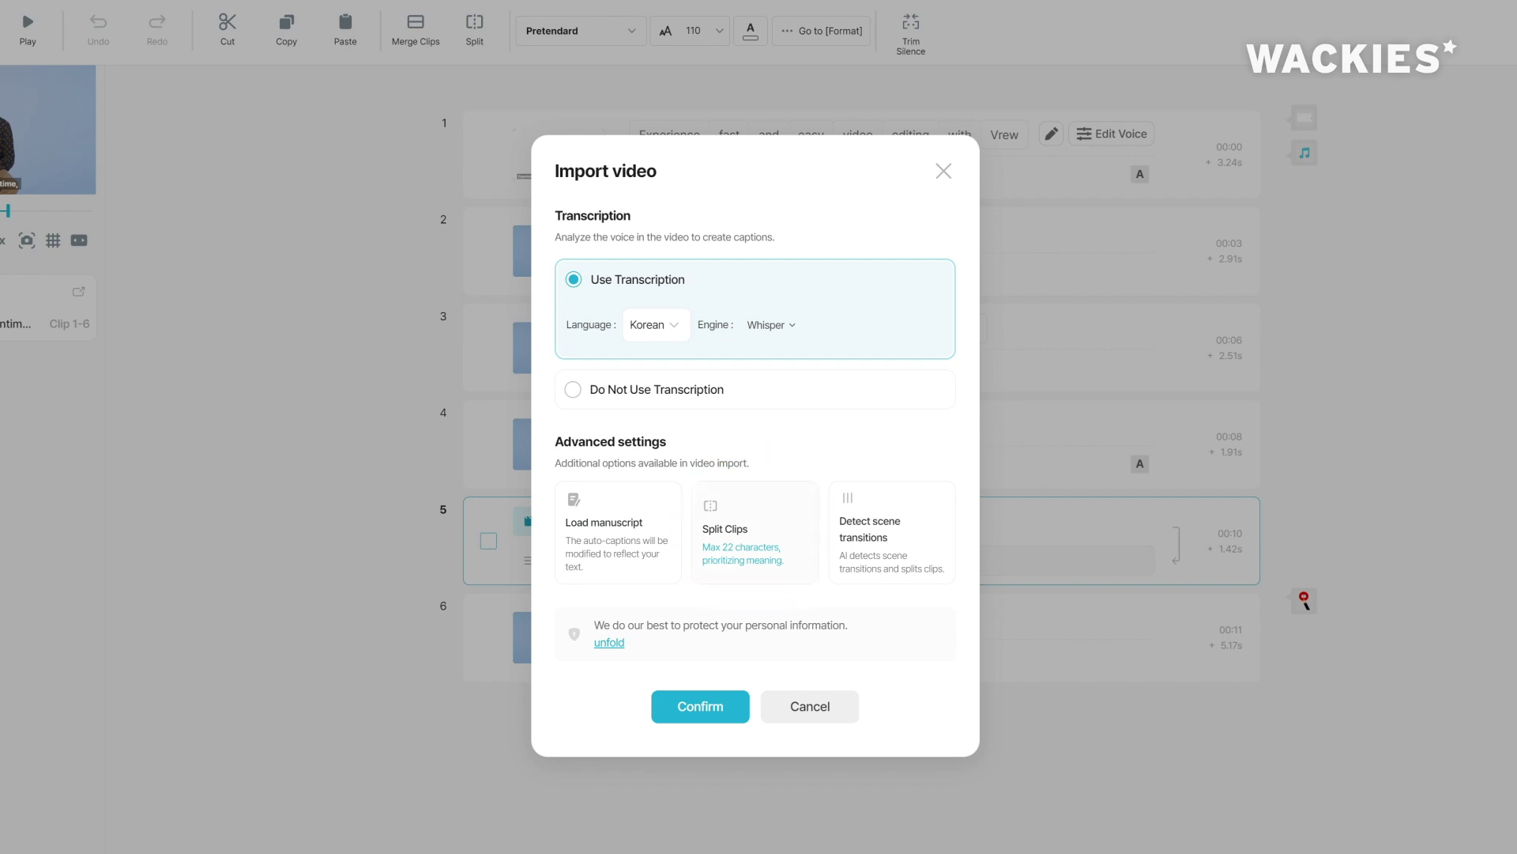
{"action": "left_click", "coordinate": [755, 531]}
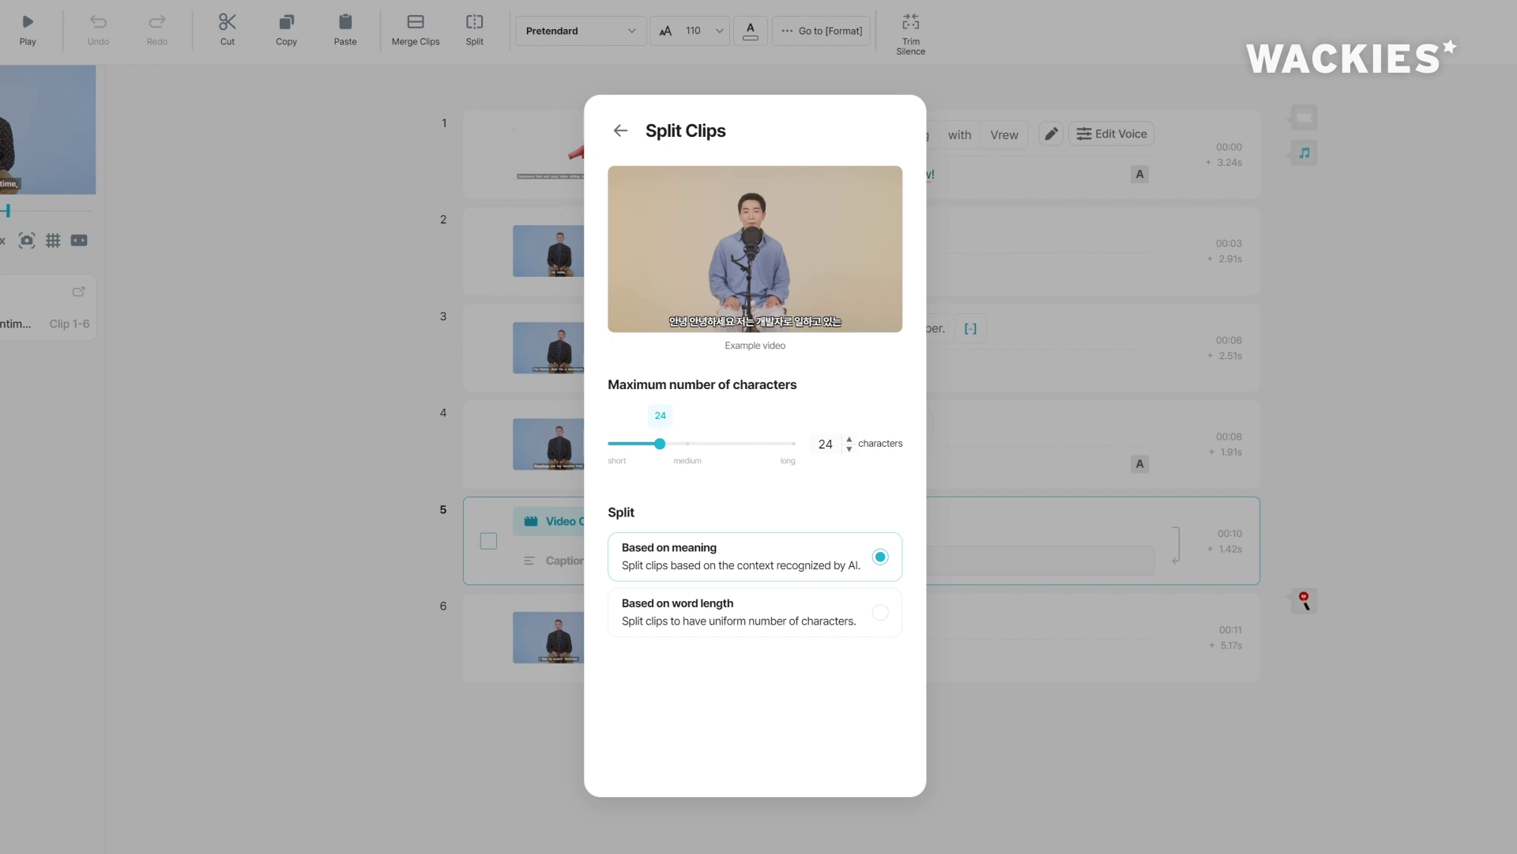
{"action": "key", "text": "Escape"}
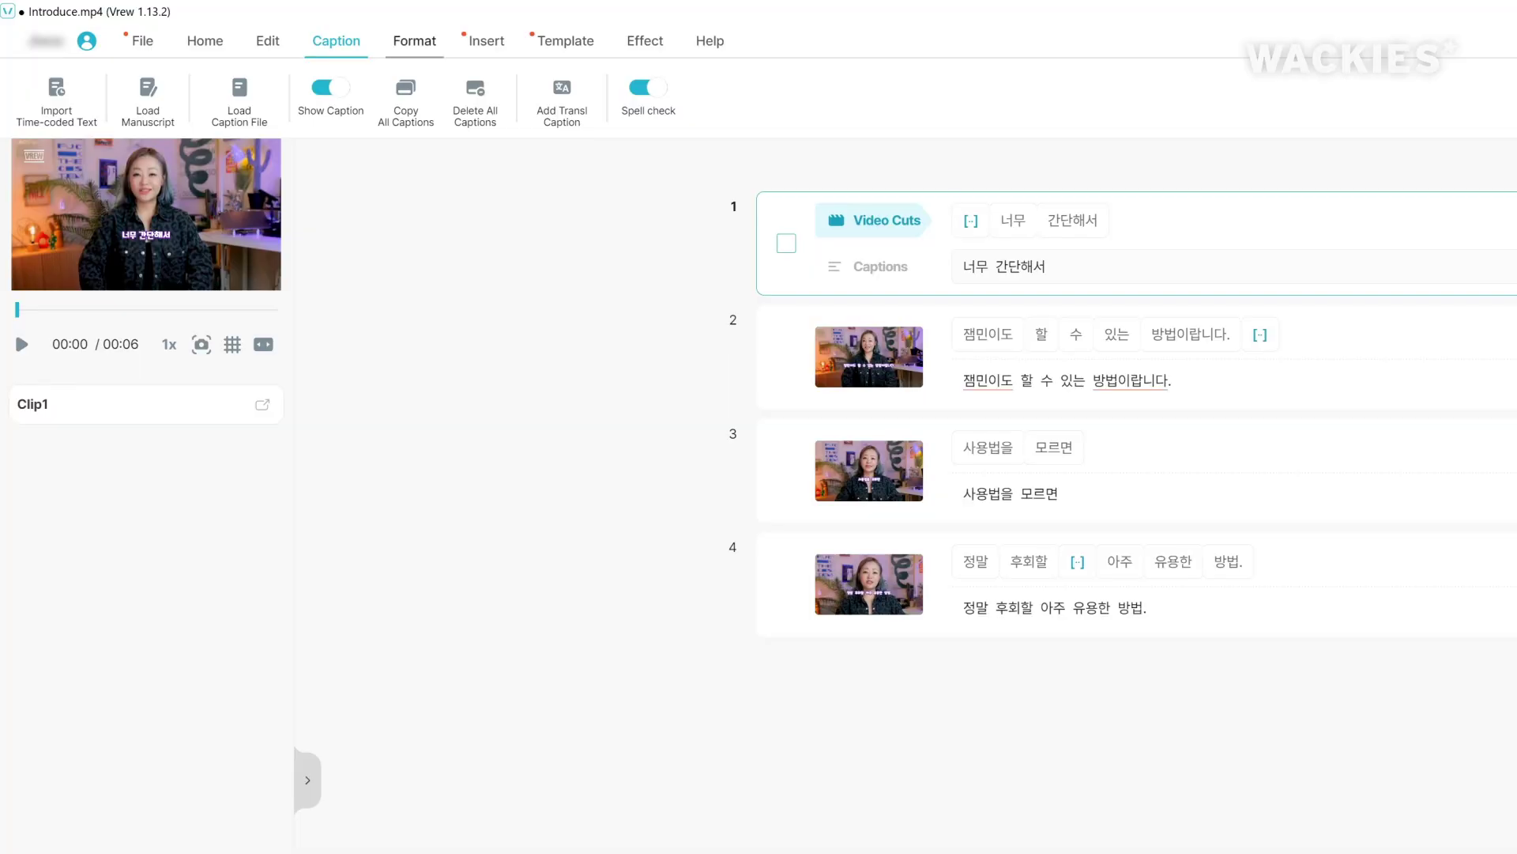
- Examine the free caption fonts and the font size choices among the caption formatting options
{"action": "left_click", "coordinate": [415, 40]}
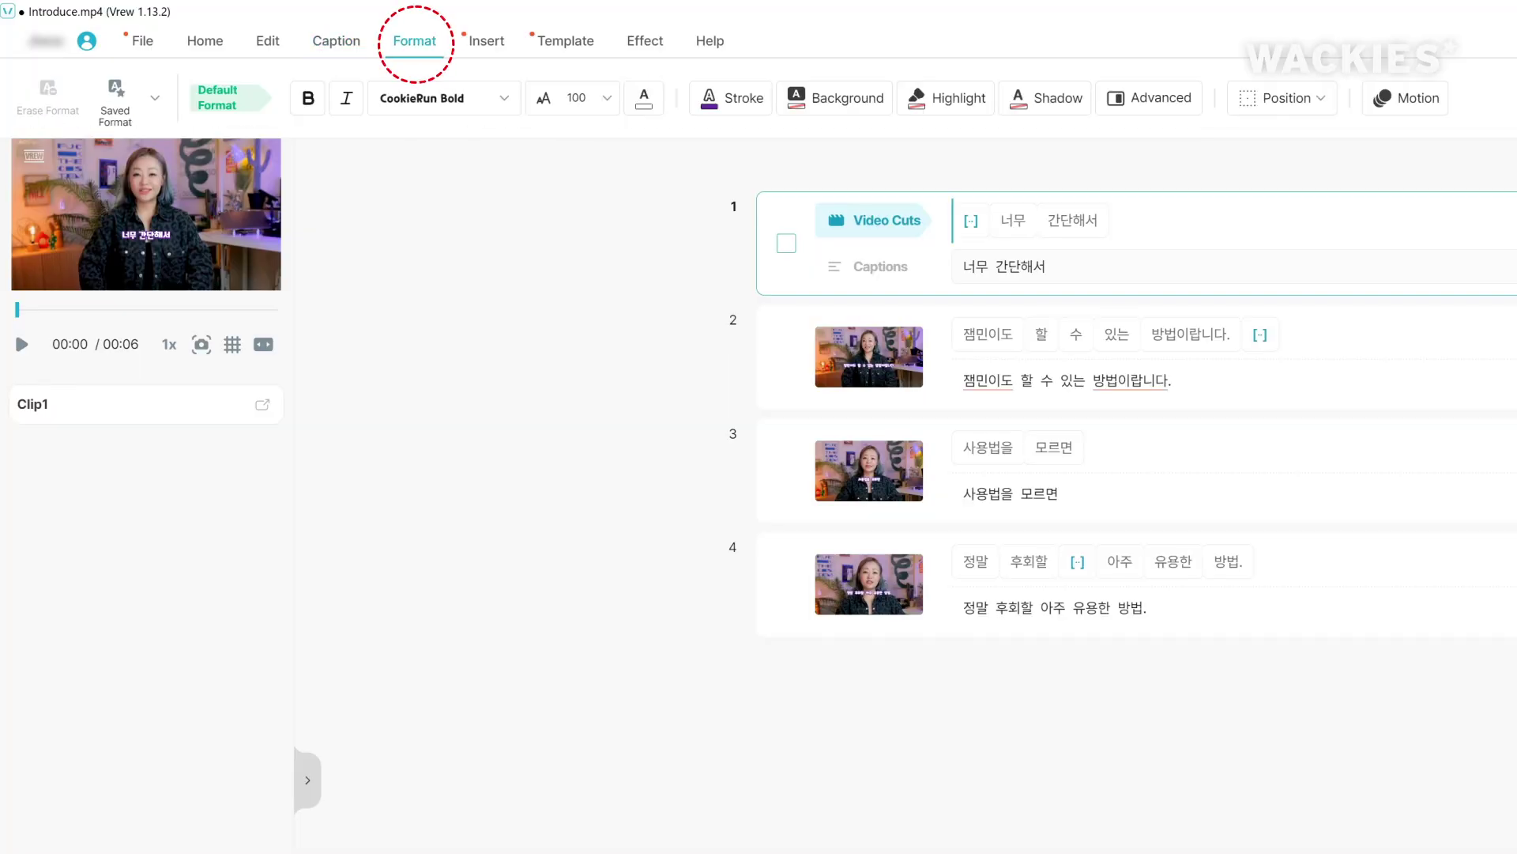
{"action": "left_click", "coordinate": [443, 98]}
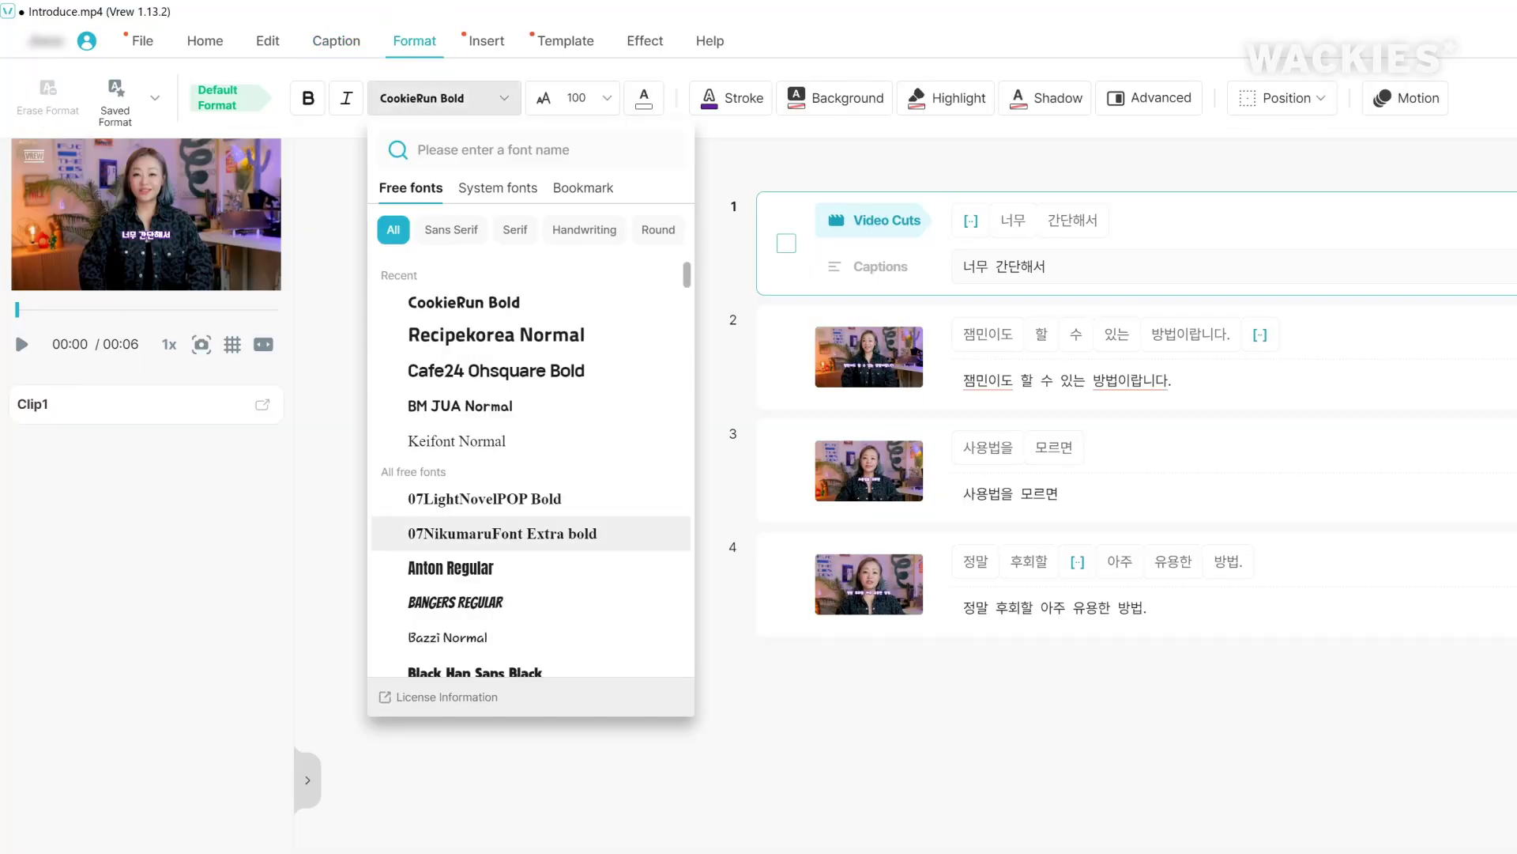
{"action": "scroll", "coordinate": [529, 475], "scroll_direction": "down", "scroll_amount": 5}
{"action": "scroll", "coordinate": [521, 395], "scroll_direction": "up", "scroll_amount": 5}
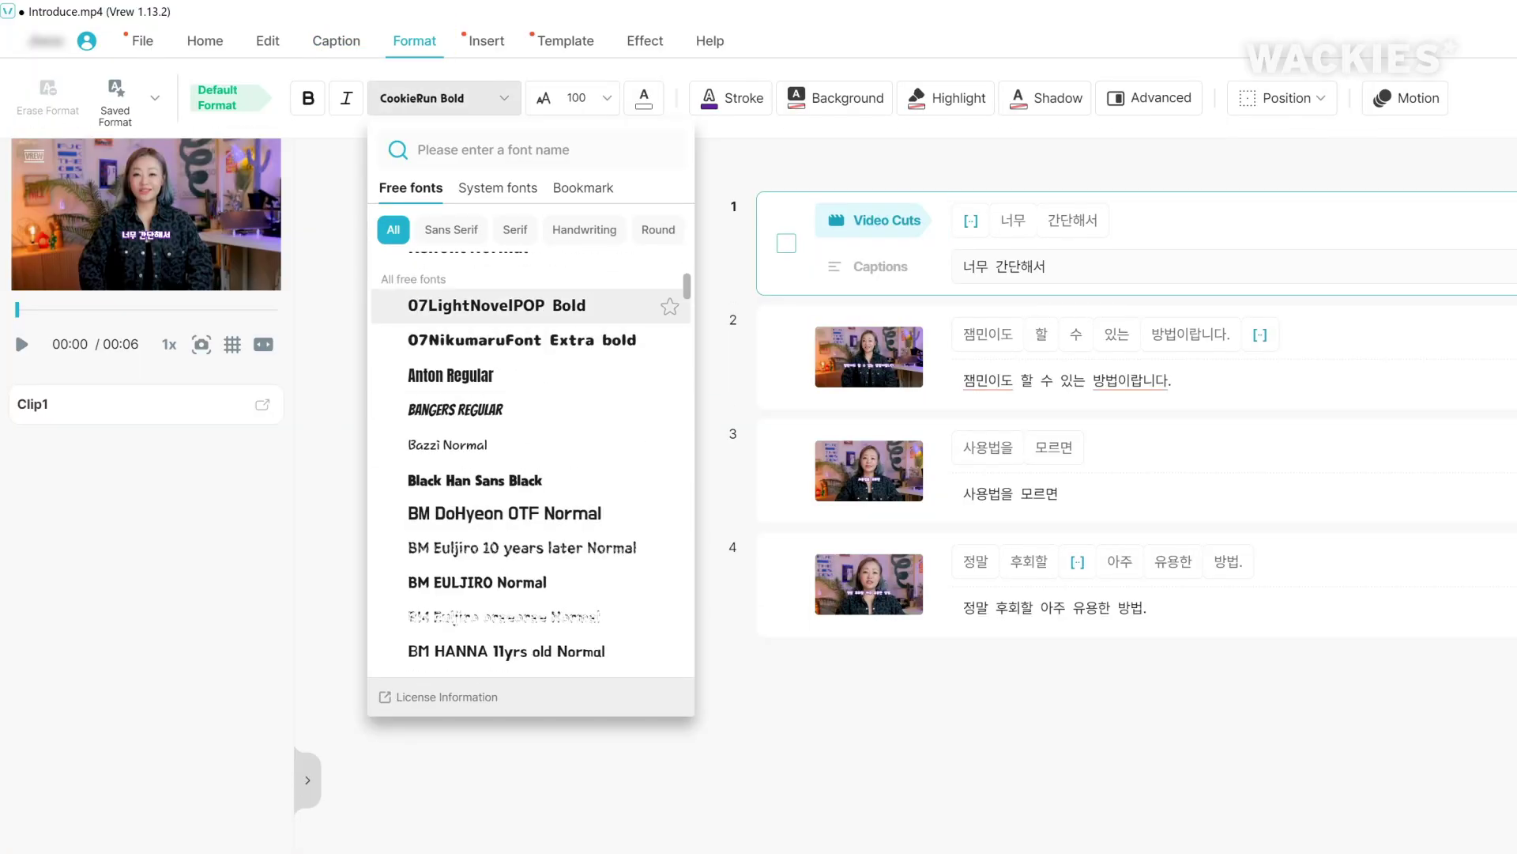
{"action": "left_click", "coordinate": [572, 98]}
{"action": "left_click", "coordinate": [572, 98]}
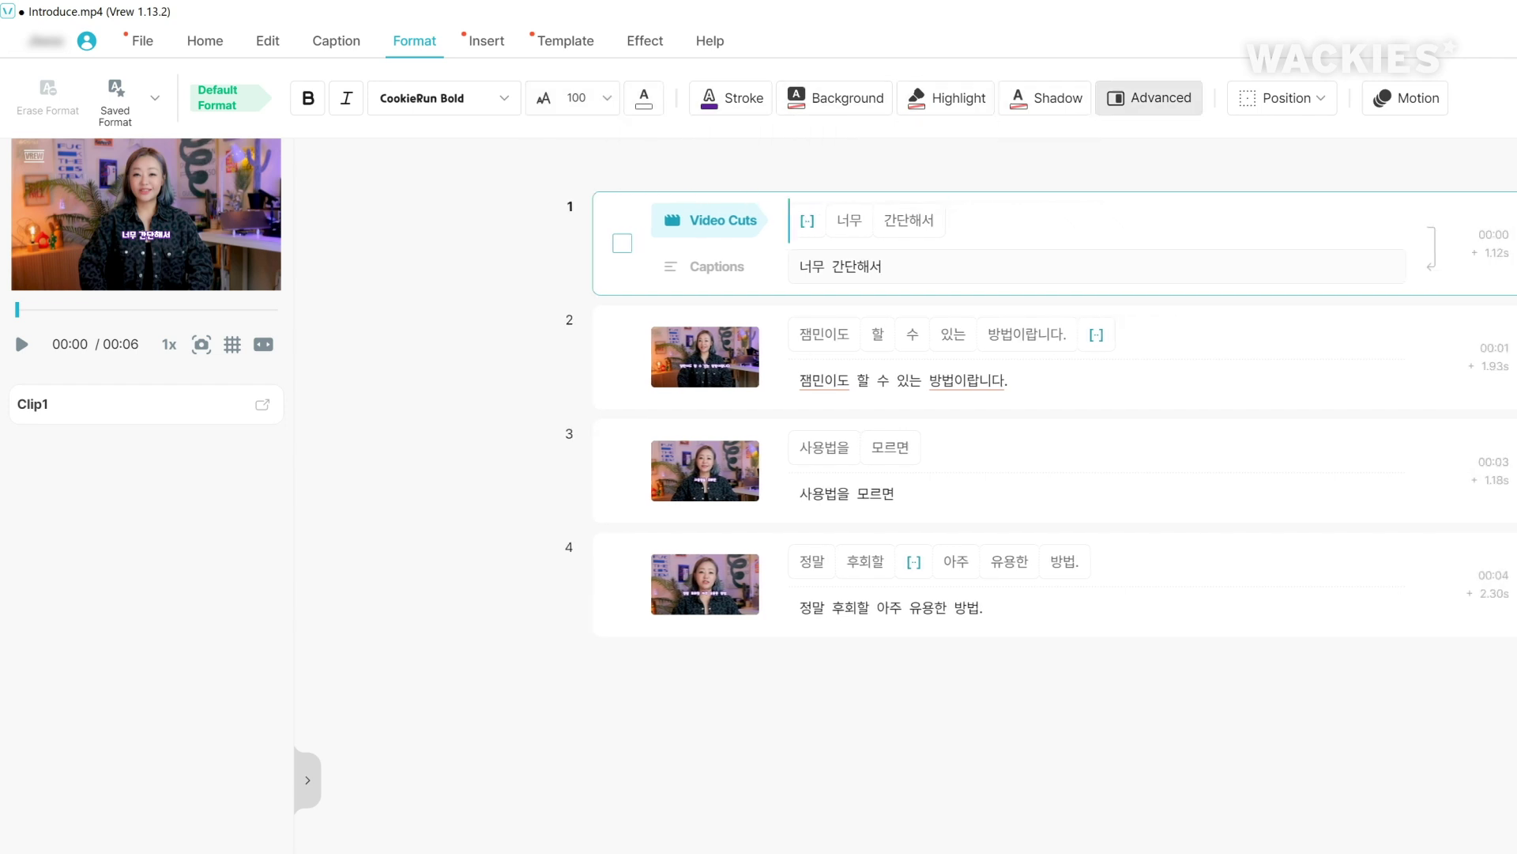
- Align the captions vertically to the bottom and lower their vertical position value
{"action": "left_click", "coordinate": [1282, 98]}
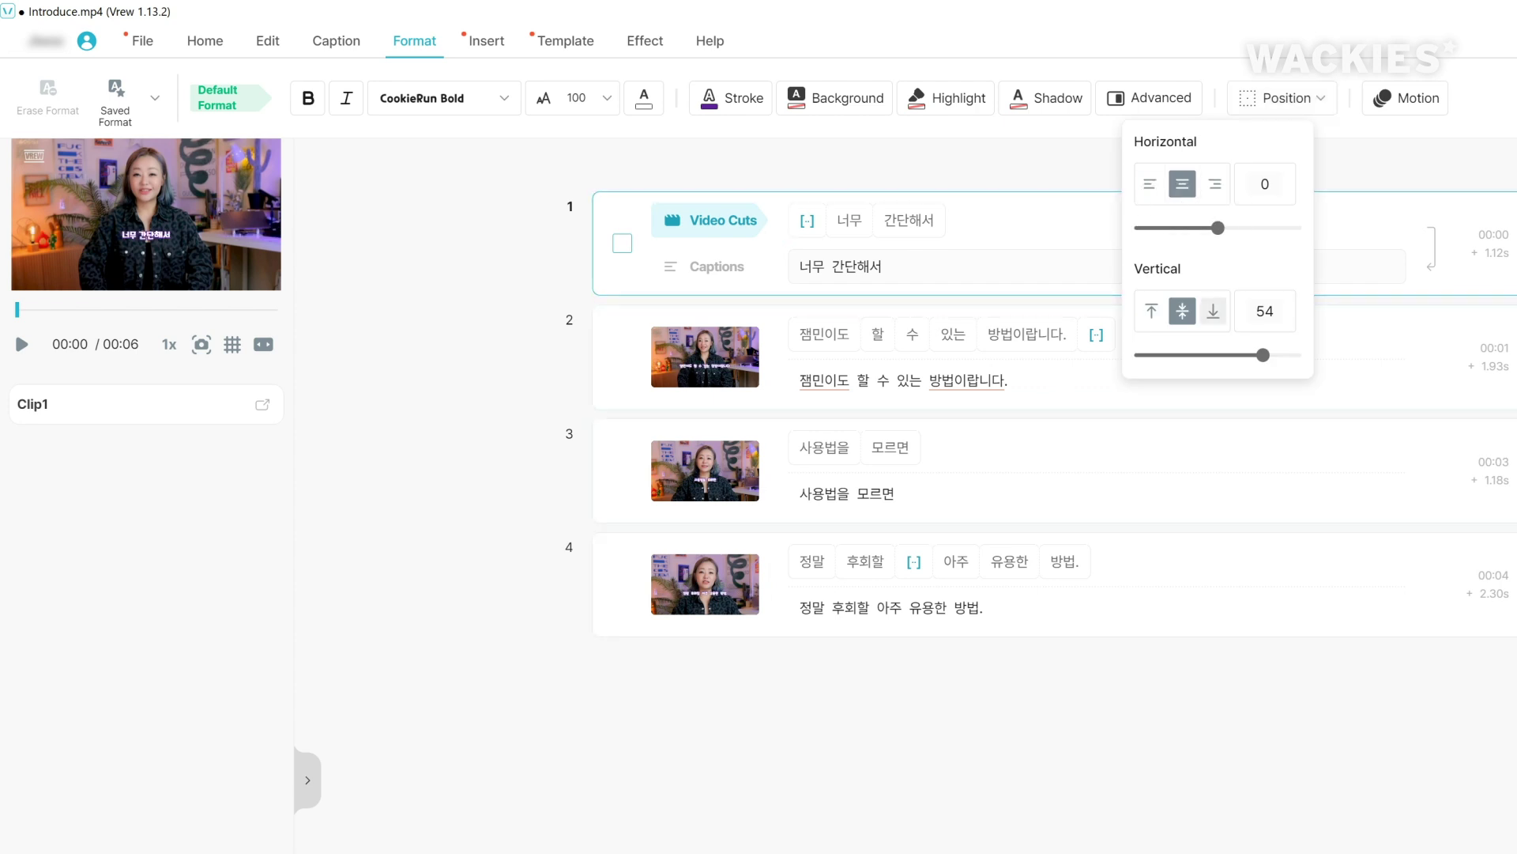
{"action": "left_click", "coordinate": [1213, 311]}
{"action": "left_click_drag", "start_coordinate": [1258, 355], "coordinate": [1202, 355]}
- Place the cursor at the end of the fourth clip and open the project's export options
{"action": "left_click", "coordinate": [1090, 561]}
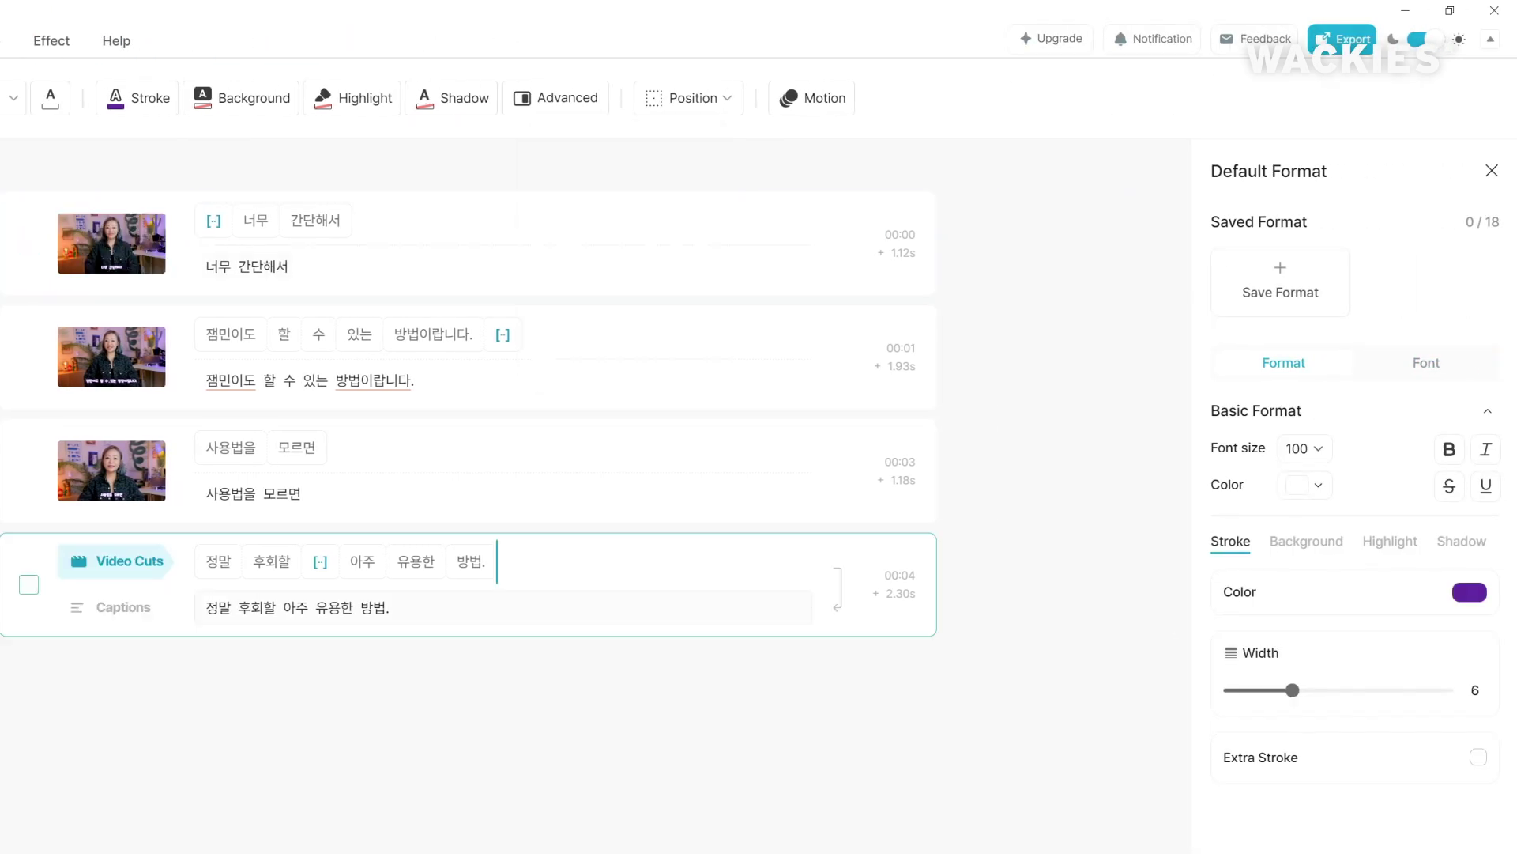
{"action": "left_click", "coordinate": [1342, 38]}
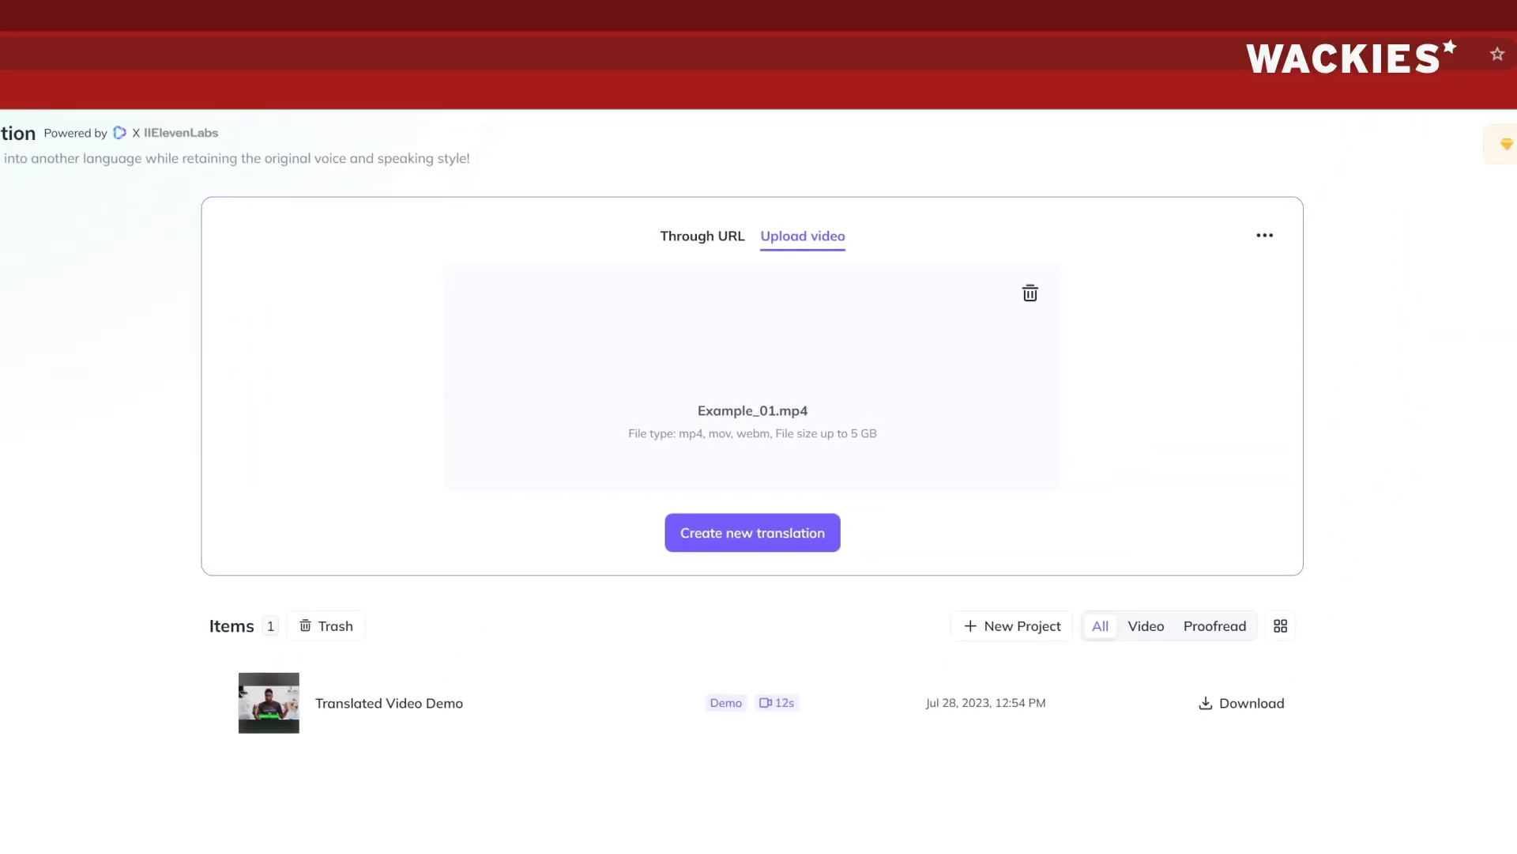
- Switch to the video translation page and start directly translating Example_01.mp4, with Korean (Korea) as the original language and 1 Speaker
{"action": "left_click", "coordinate": [752, 532]}
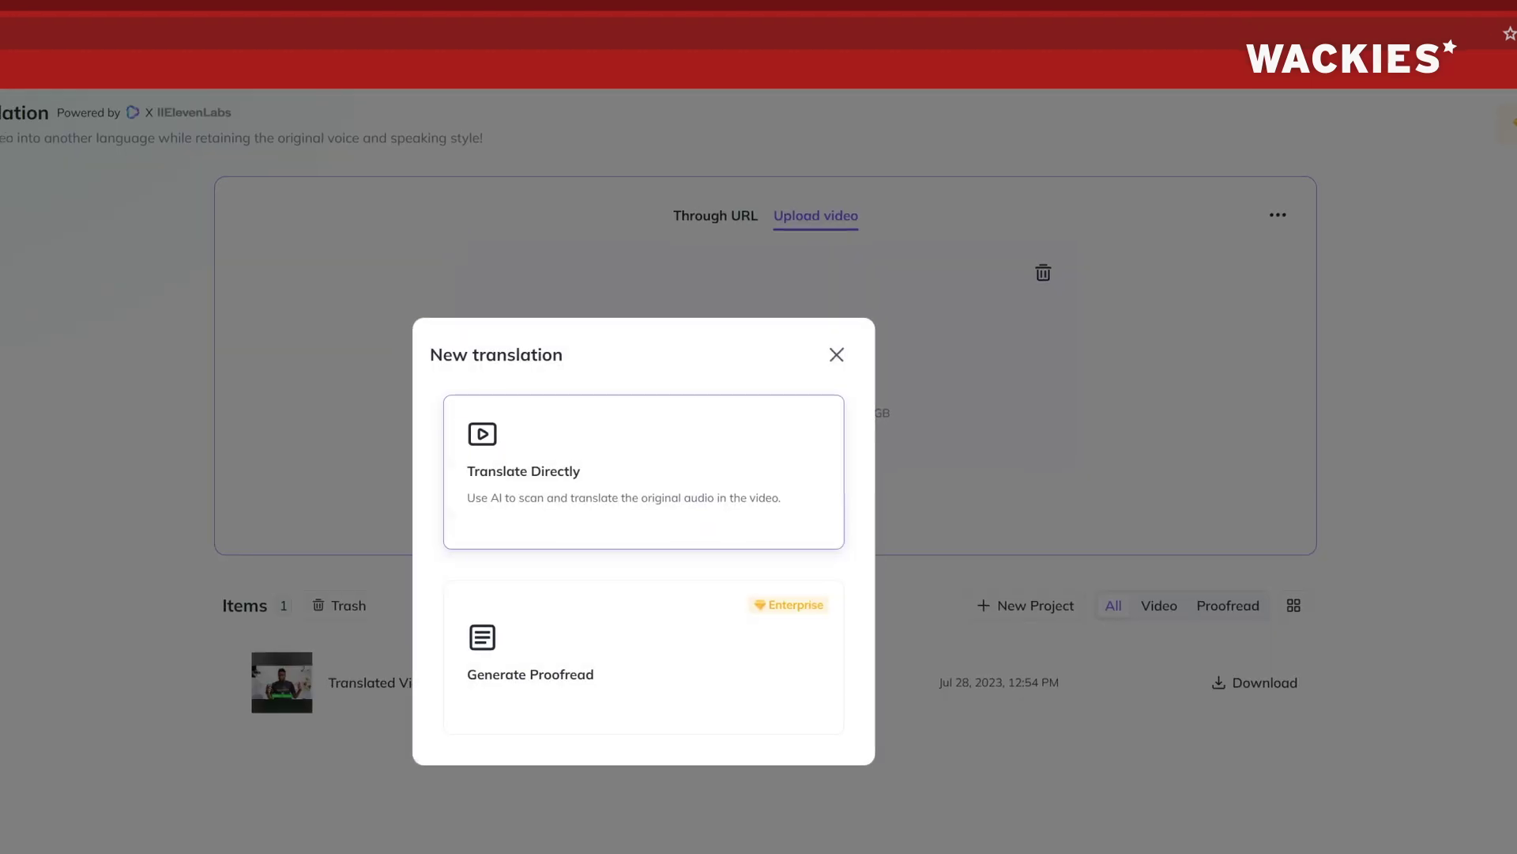
{"action": "key", "text": "Return"}
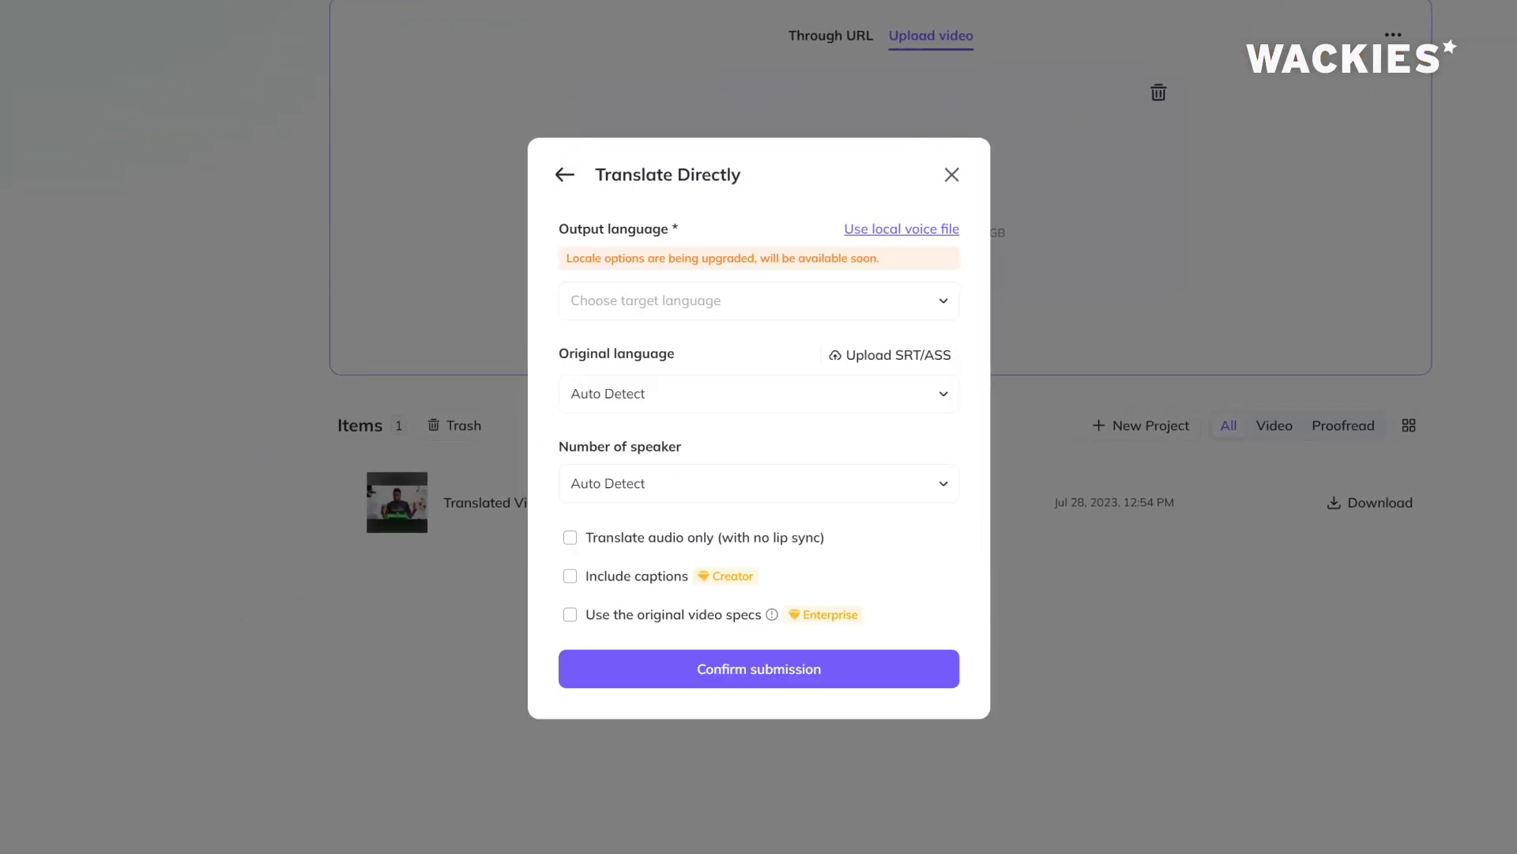
{"action": "left_click", "coordinate": [759, 394]}
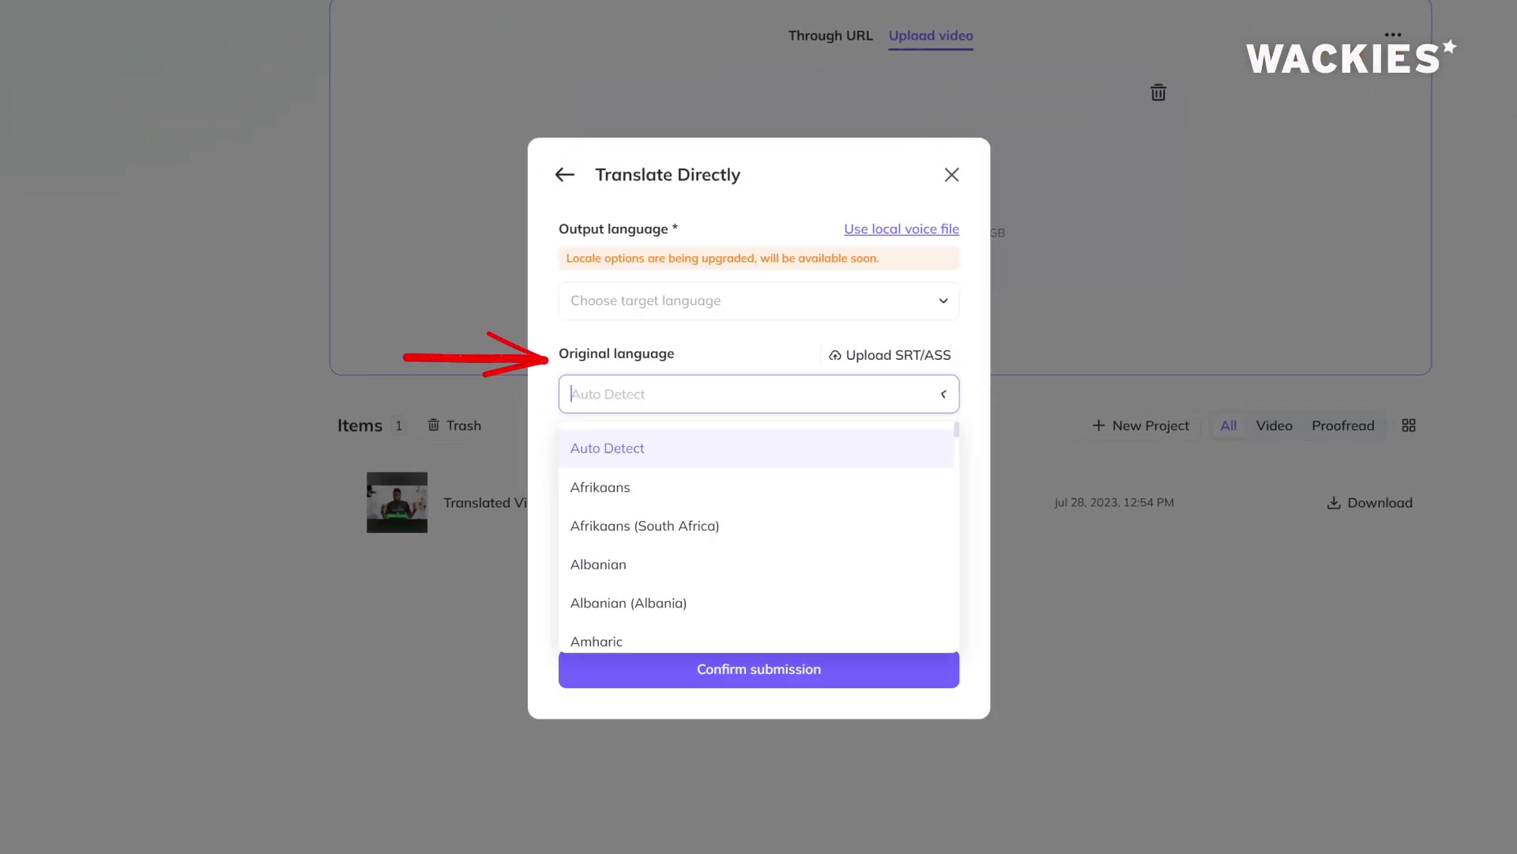
{"action": "scroll", "coordinate": [759, 505], "scroll_direction": "down", "scroll_amount": 20}
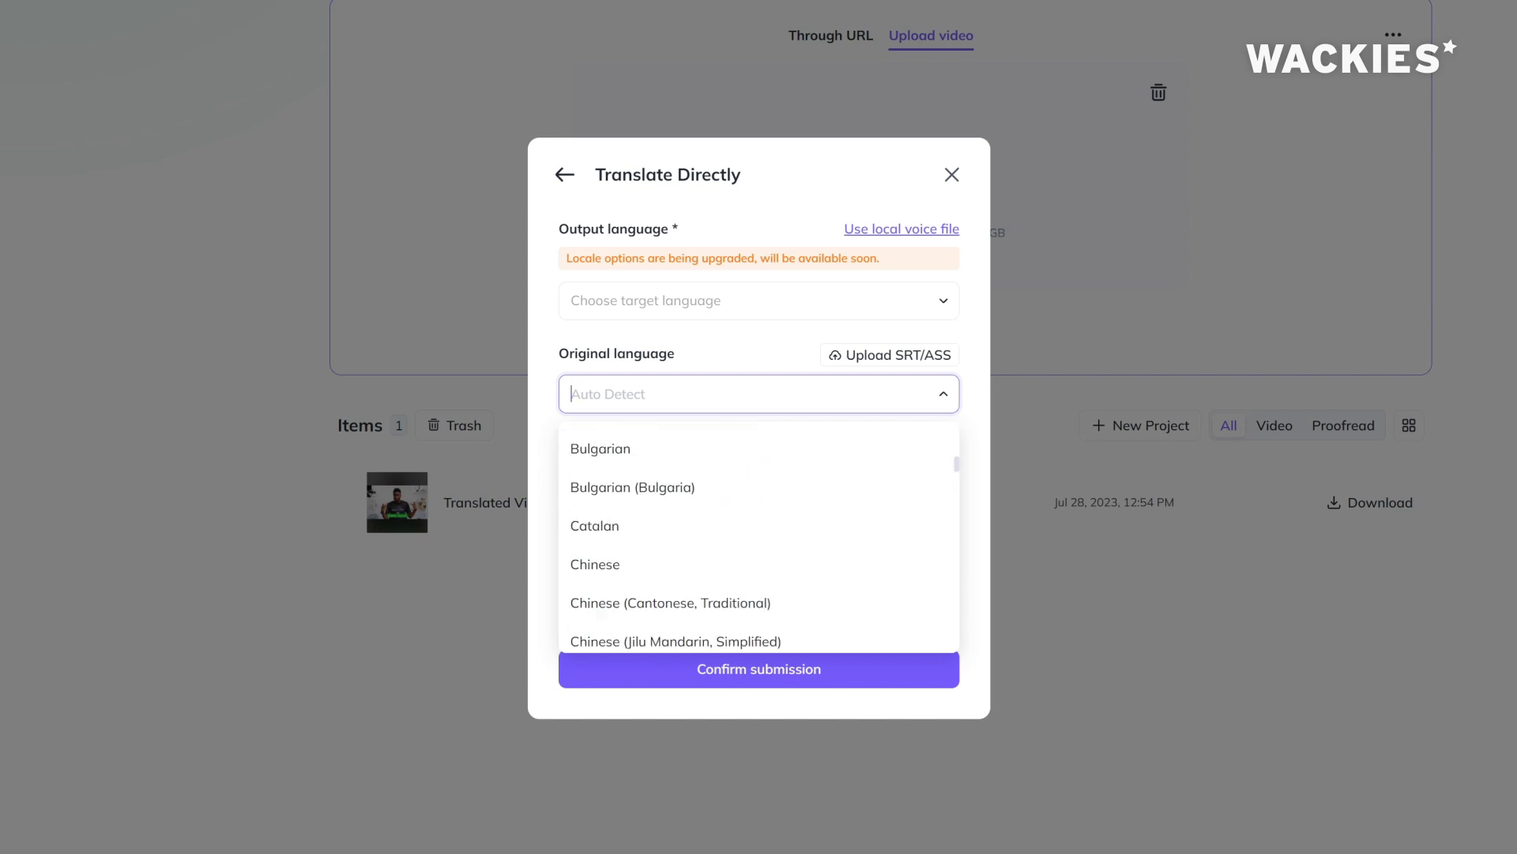
{"action": "left_click", "coordinate": [616, 505]}
{"action": "left_click", "coordinate": [759, 484]}
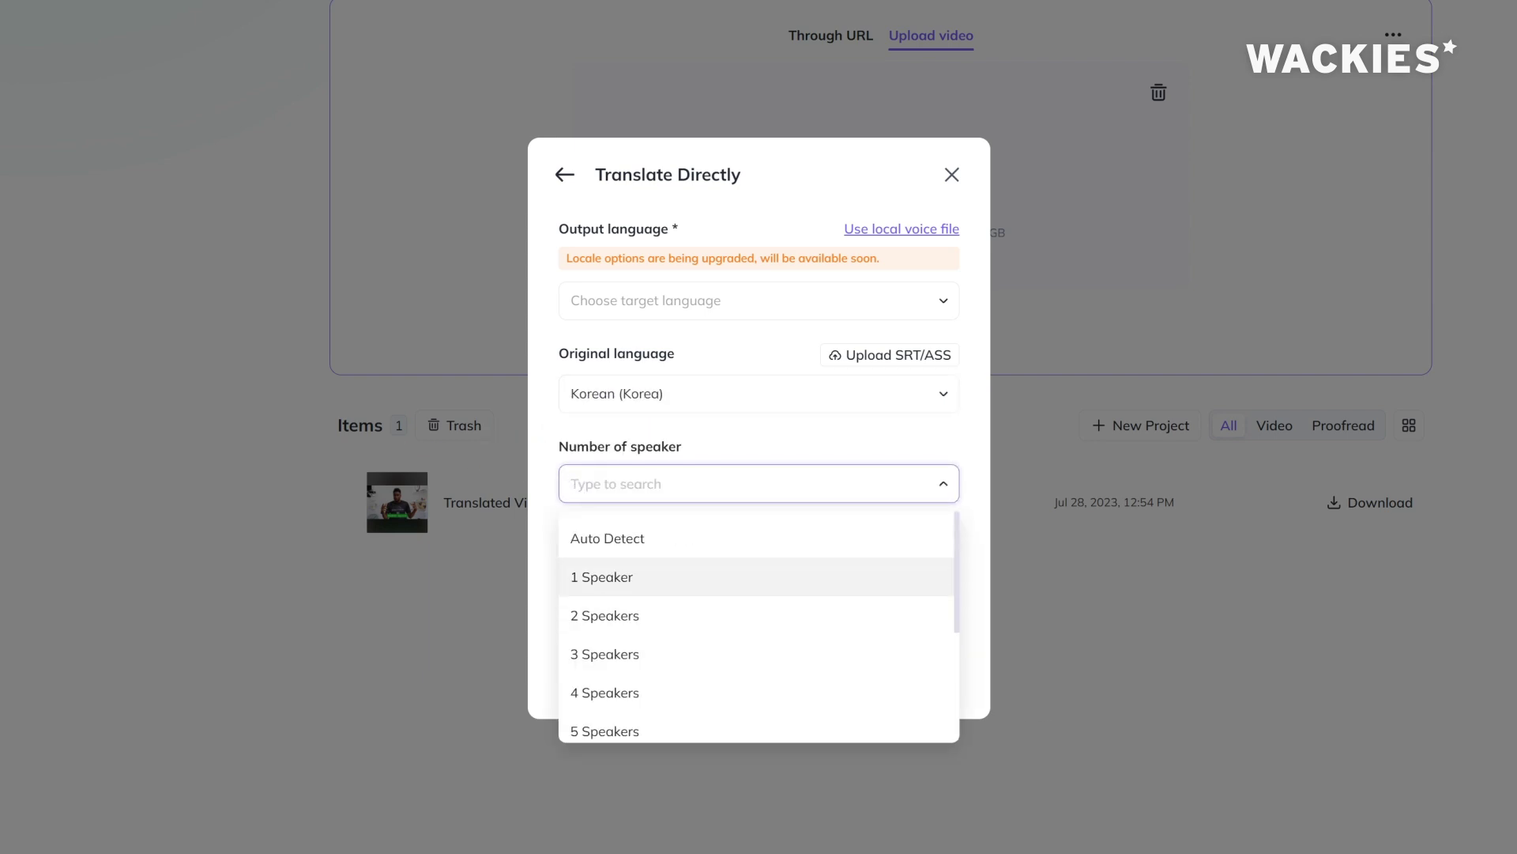
{"action": "key", "text": "Return"}
- Choose English (Your accent) as the output language and submit the video for translation
{"action": "left_click", "coordinate": [758, 301]}
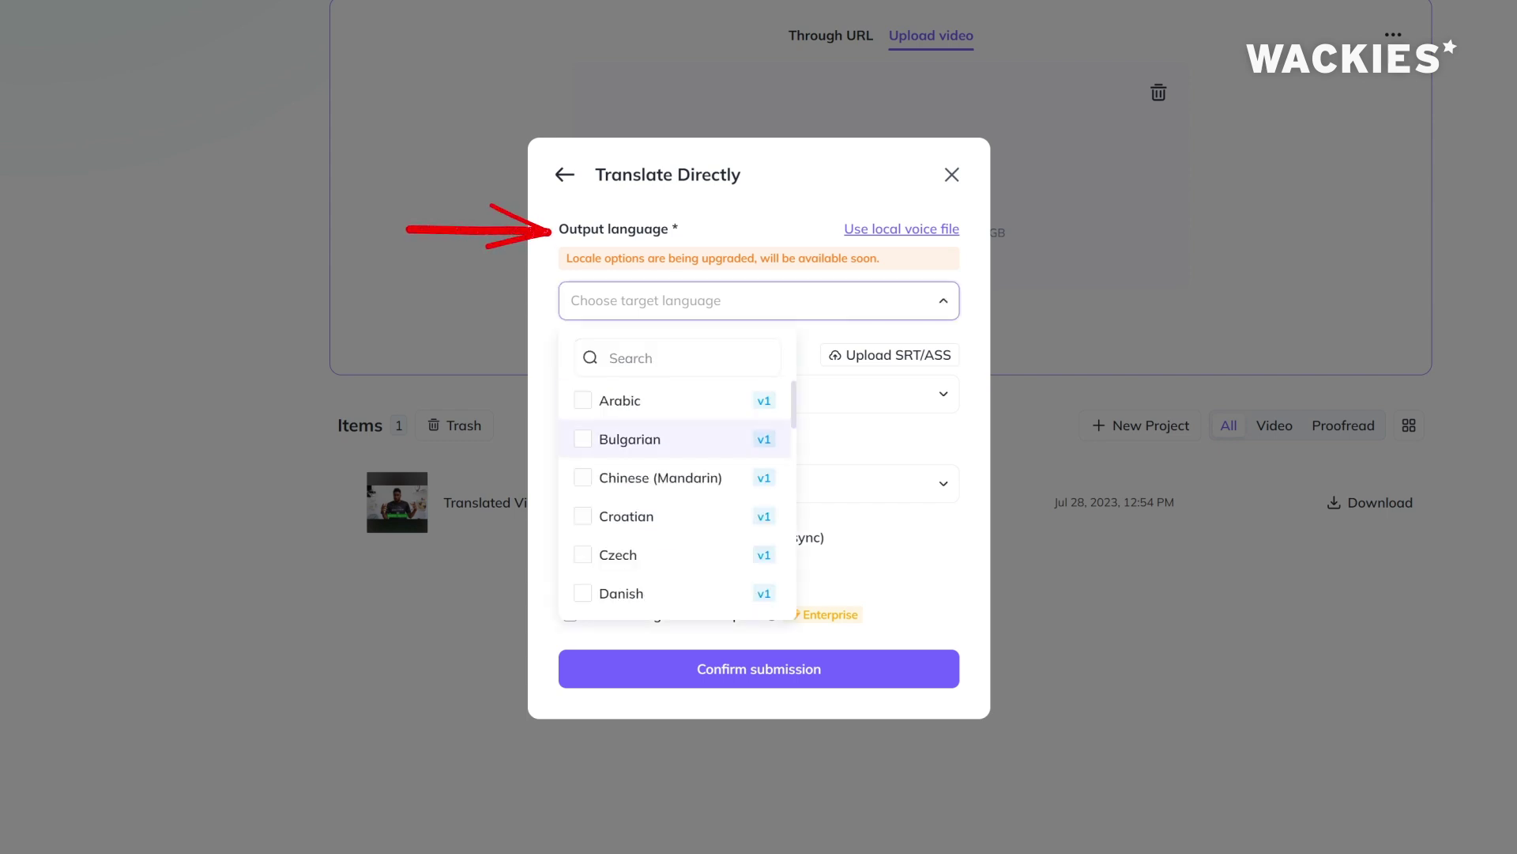
{"action": "scroll", "coordinate": [678, 498], "scroll_direction": "down", "scroll_amount": 5}
{"action": "scroll", "coordinate": [677, 459], "scroll_direction": "down", "scroll_amount": 6}
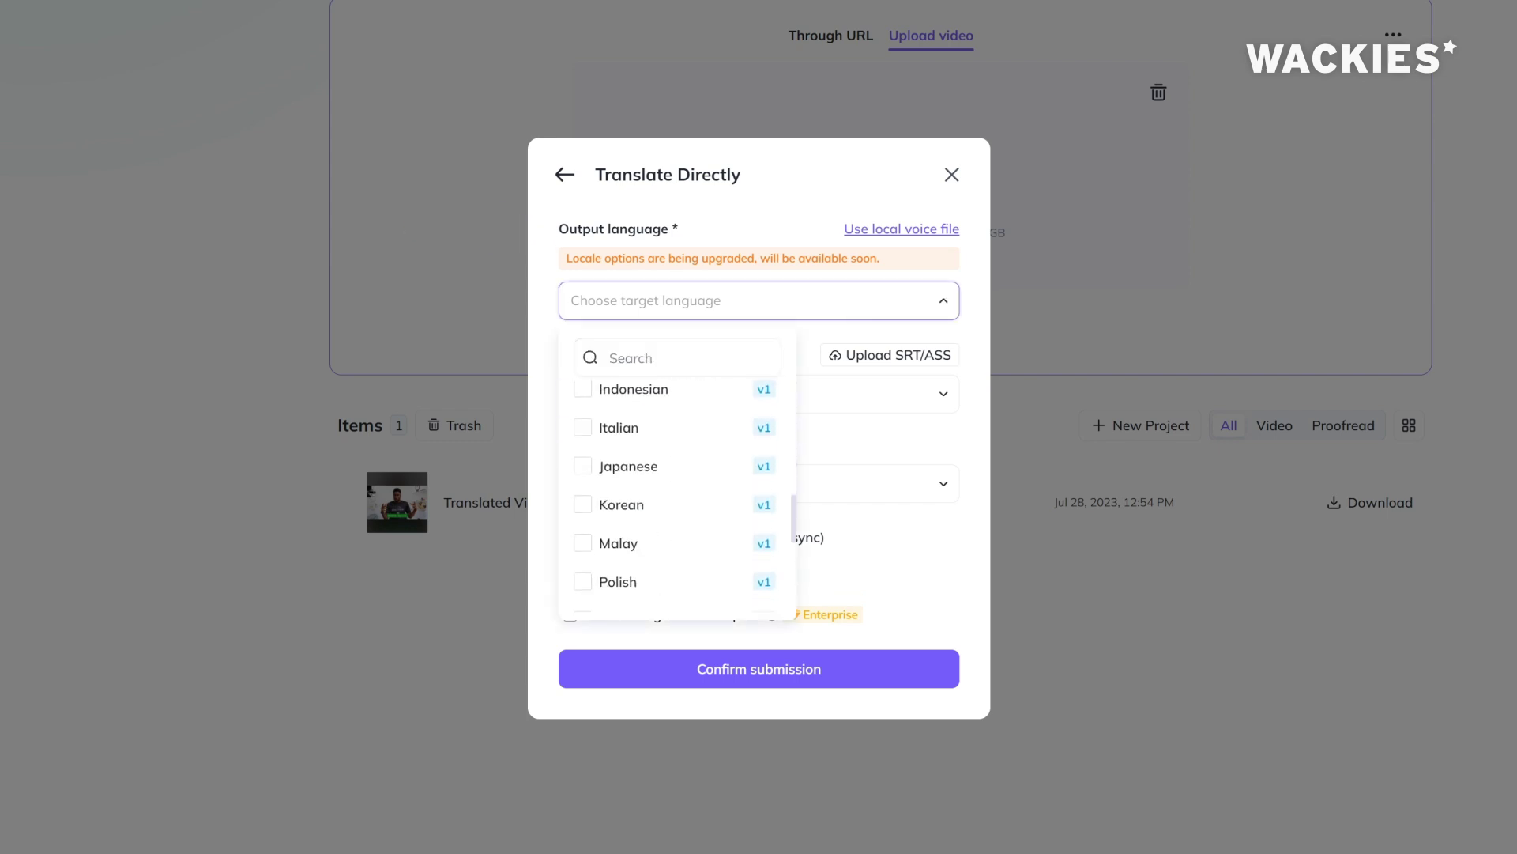
{"action": "scroll", "coordinate": [677, 458], "scroll_direction": "up", "scroll_amount": 10}
{"action": "mouse_move", "coordinate": [633, 502]}
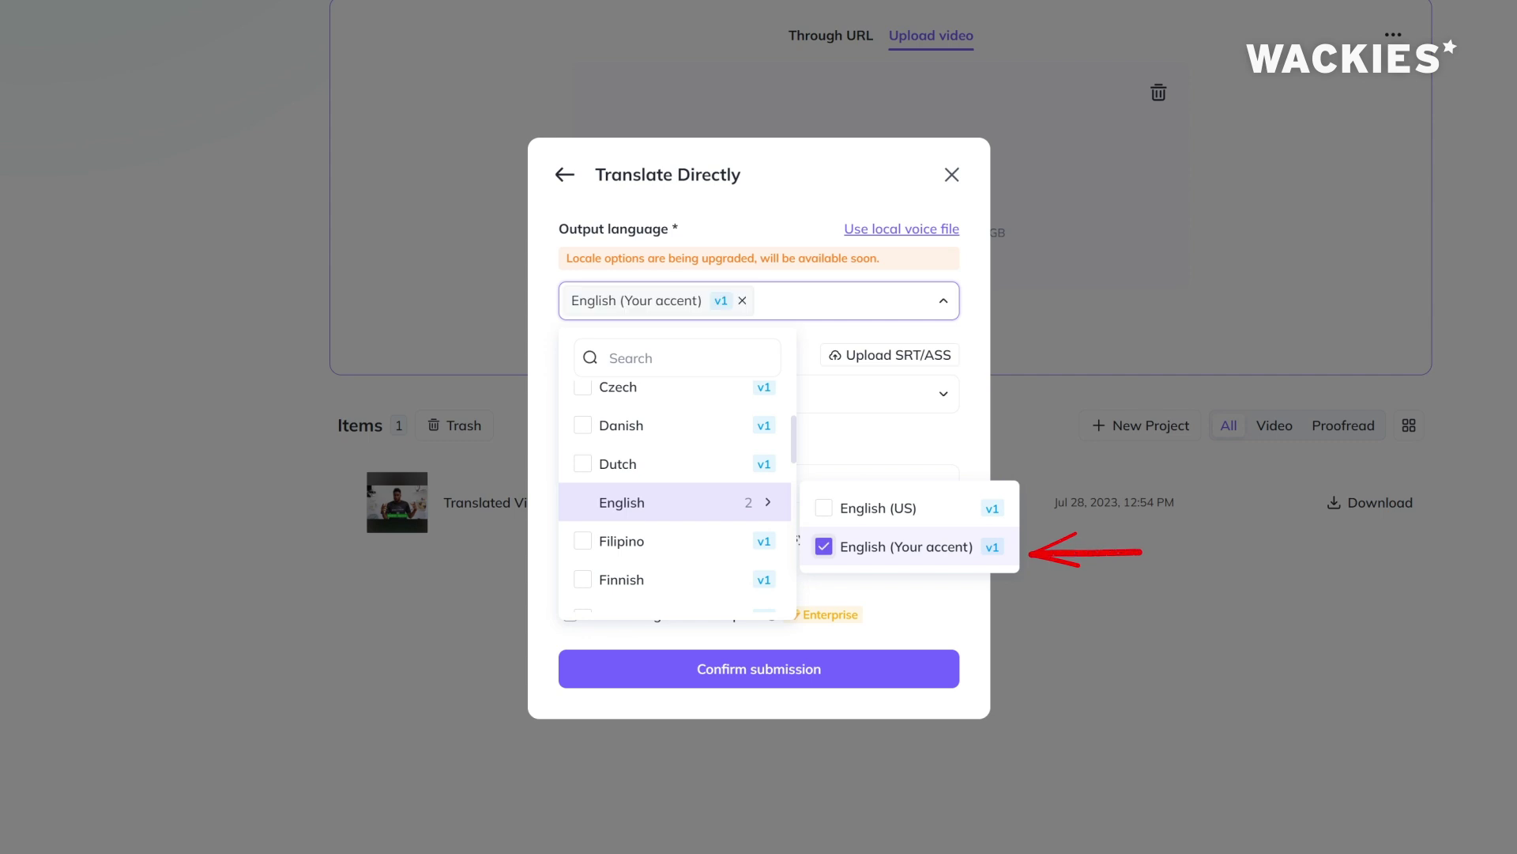
{"action": "left_click", "coordinate": [759, 669]}
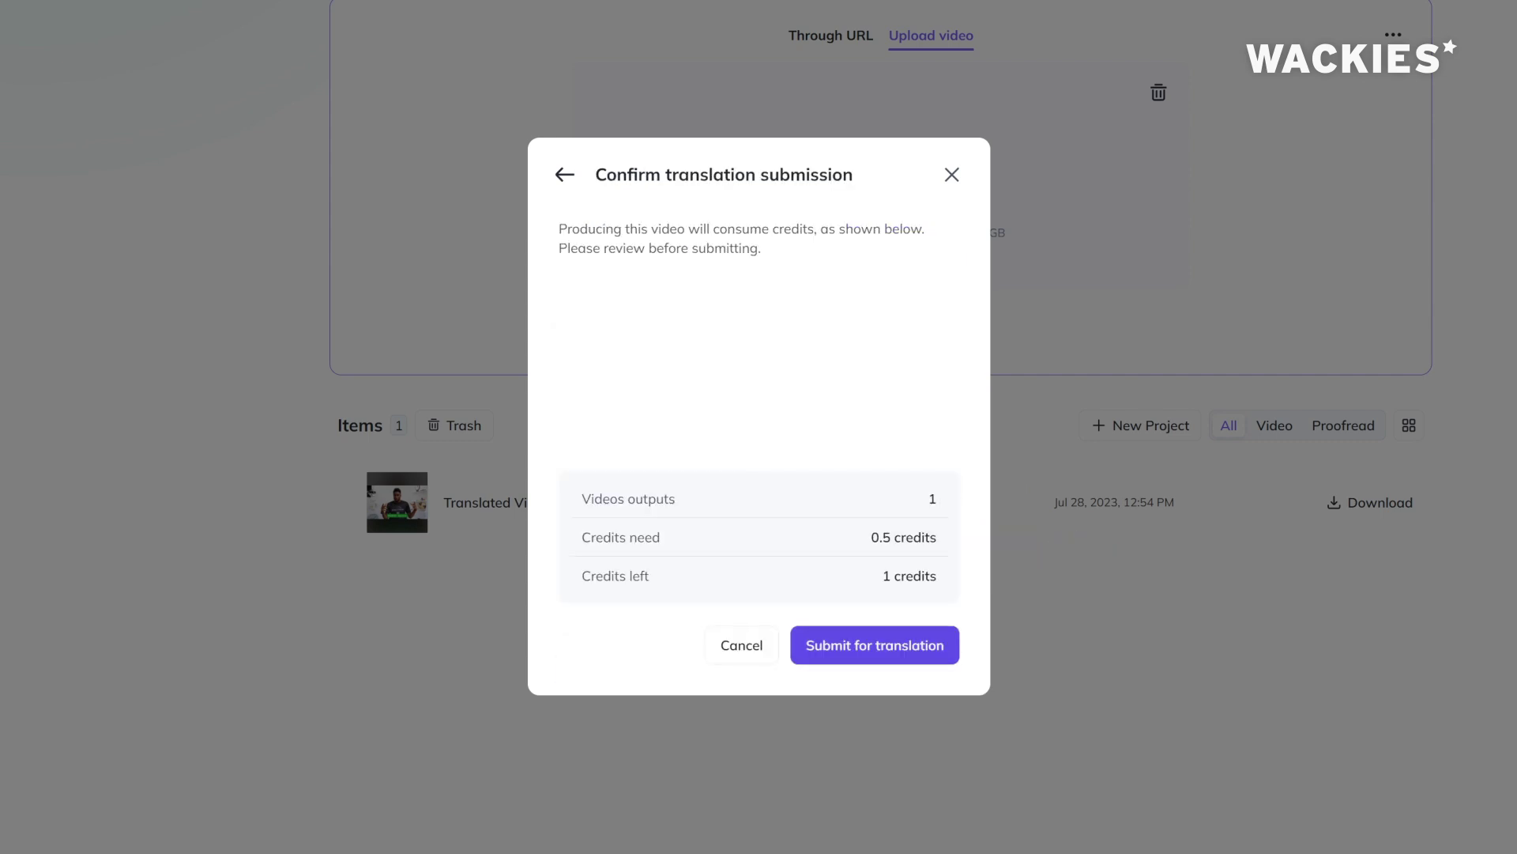
{"action": "left_click", "coordinate": [870, 648]}
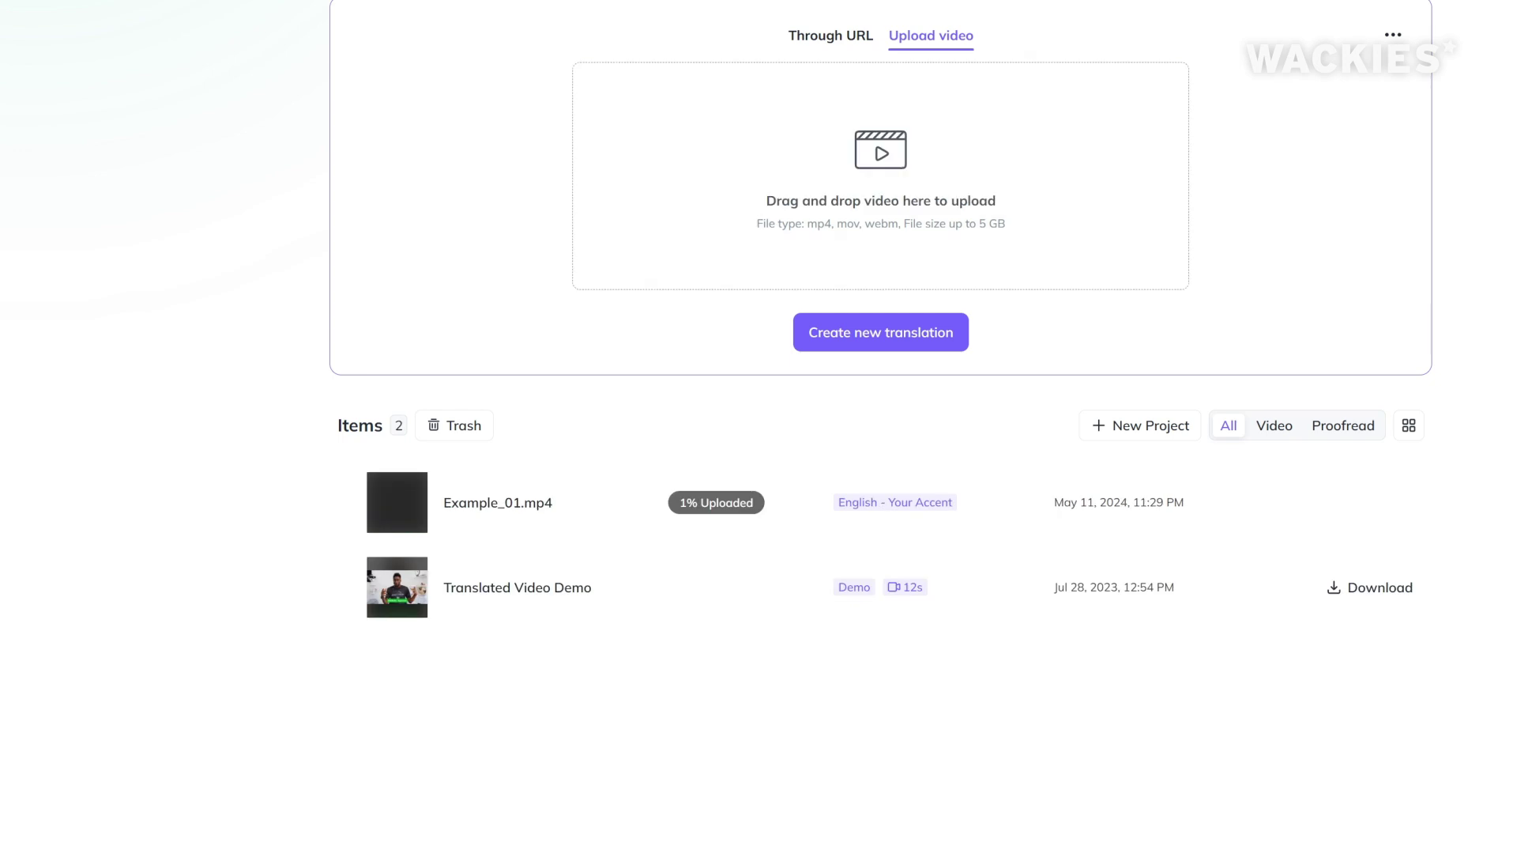